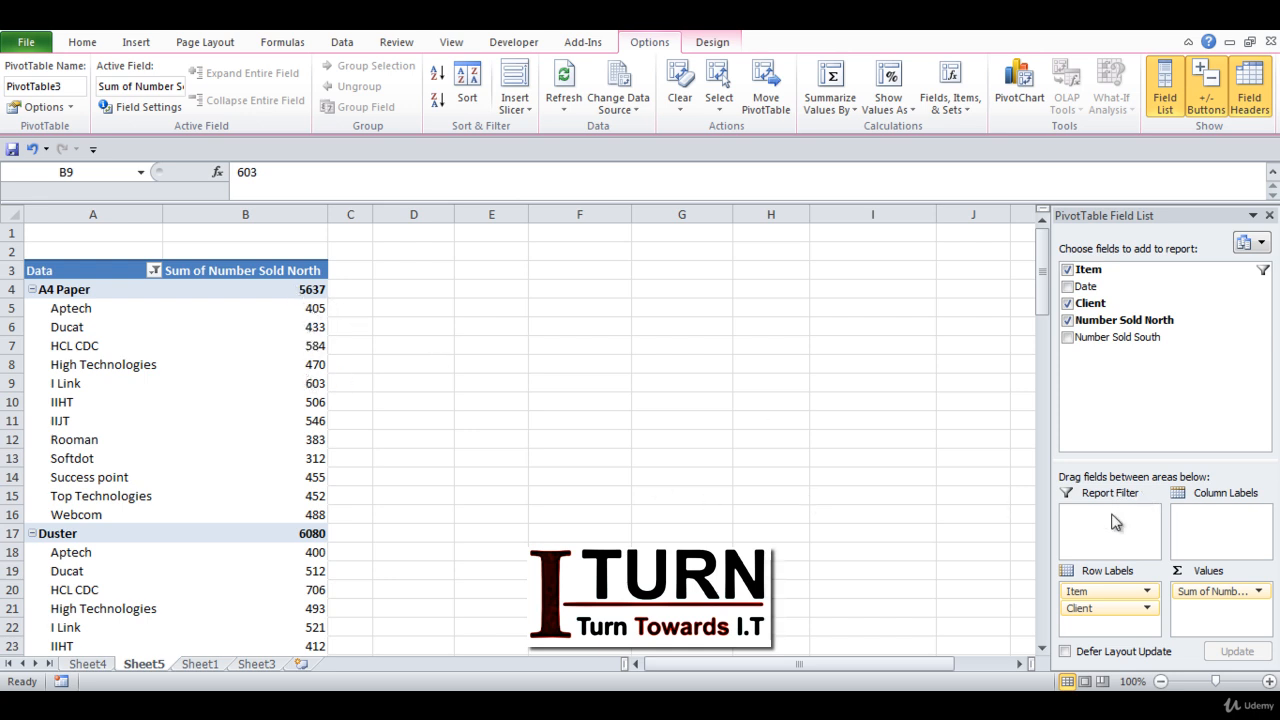
Step: Remove the Client field from the PivotTable's row labels and clear the filter on Item so every item is listed
left_click(1091, 609)
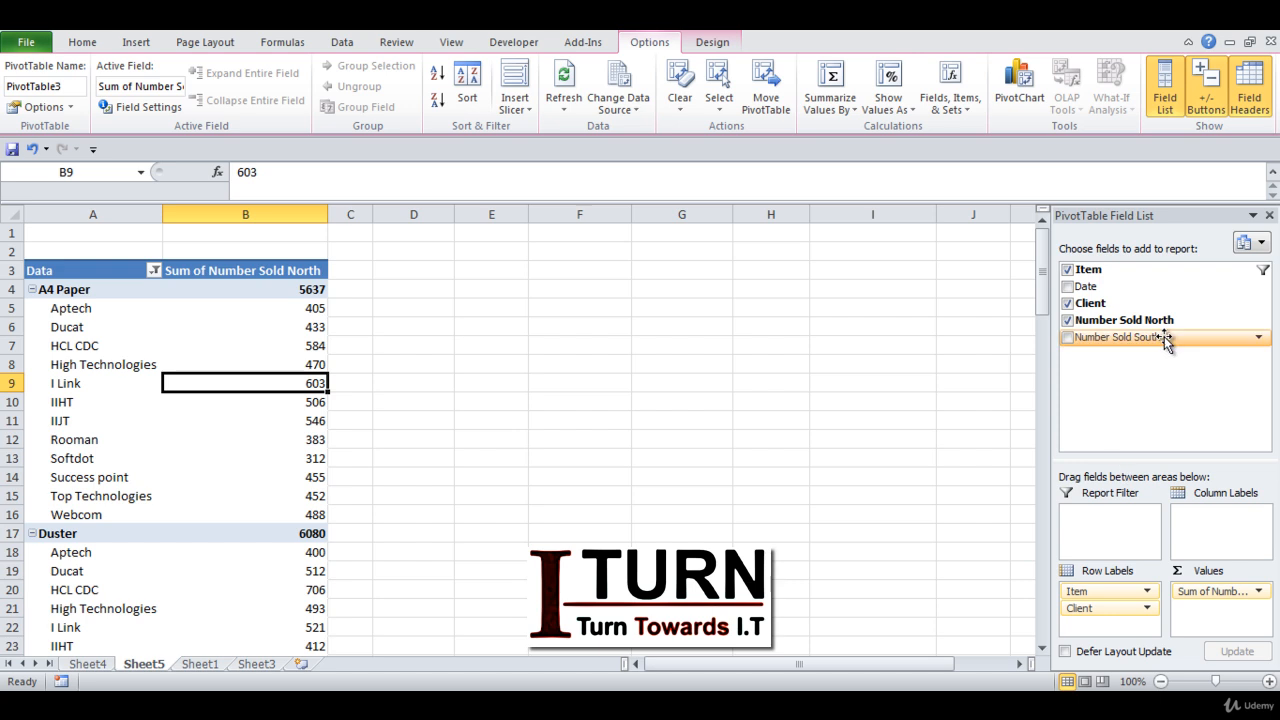
left_click(1156, 386)
left_click_drag(1095, 617, 1131, 434)
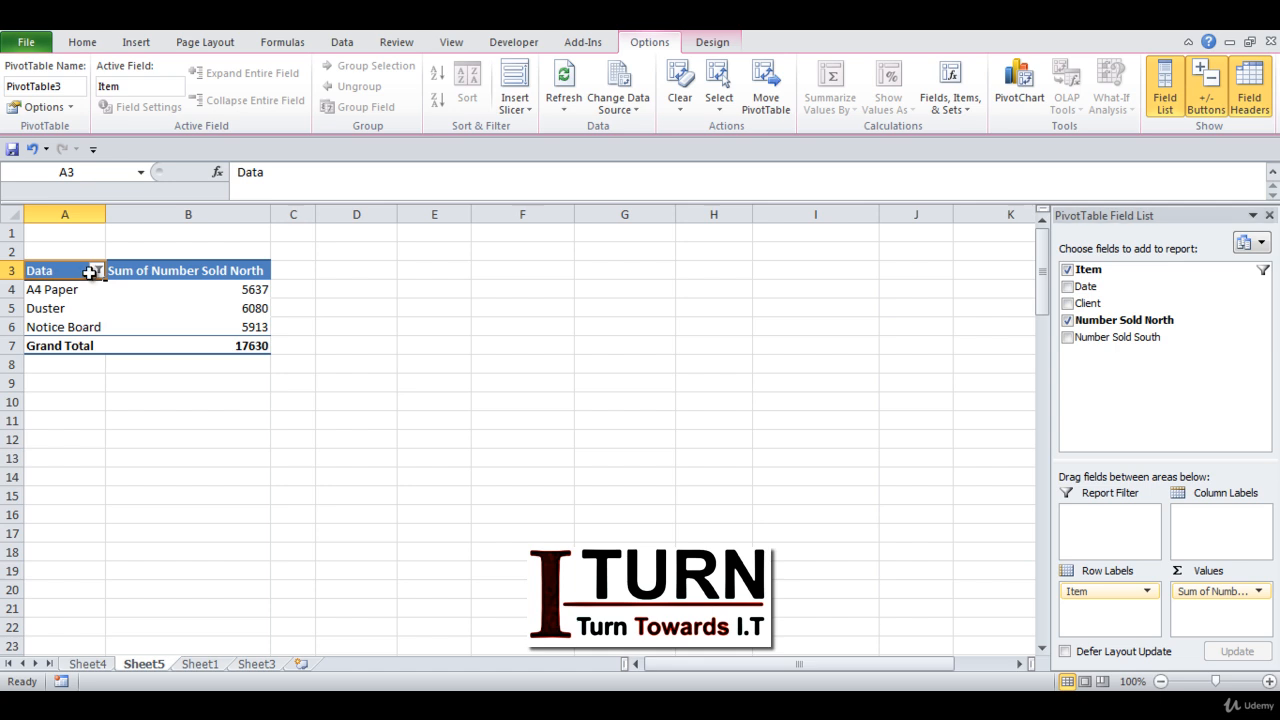
left_click(97, 272)
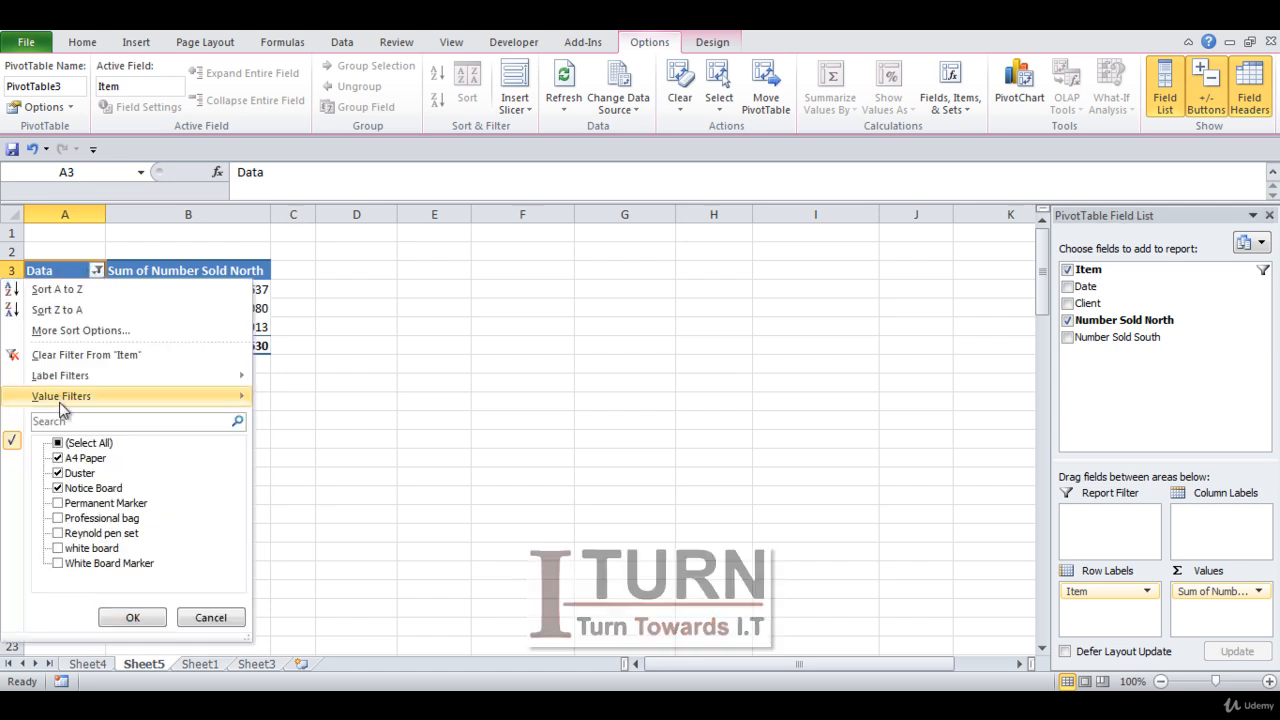
left_click(77, 352)
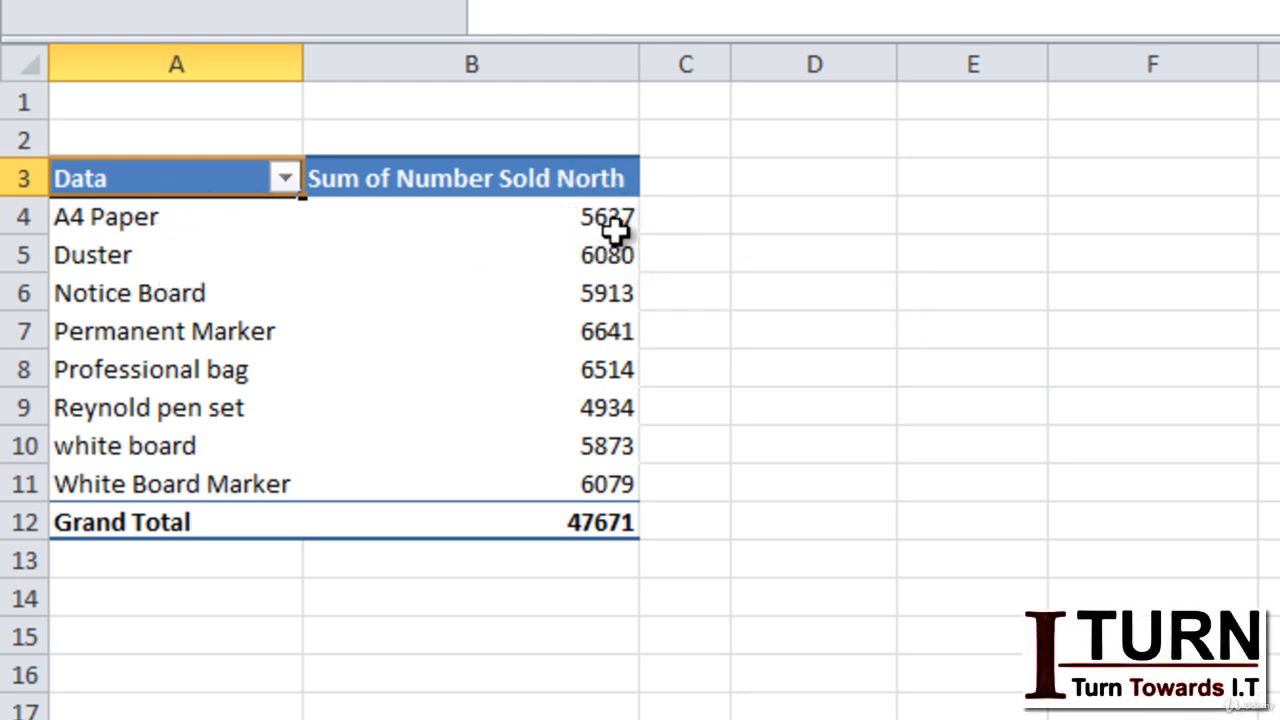
Step: Change the Number Sold North value field to summarize by Count instead of Sum
mouse_move(583, 231)
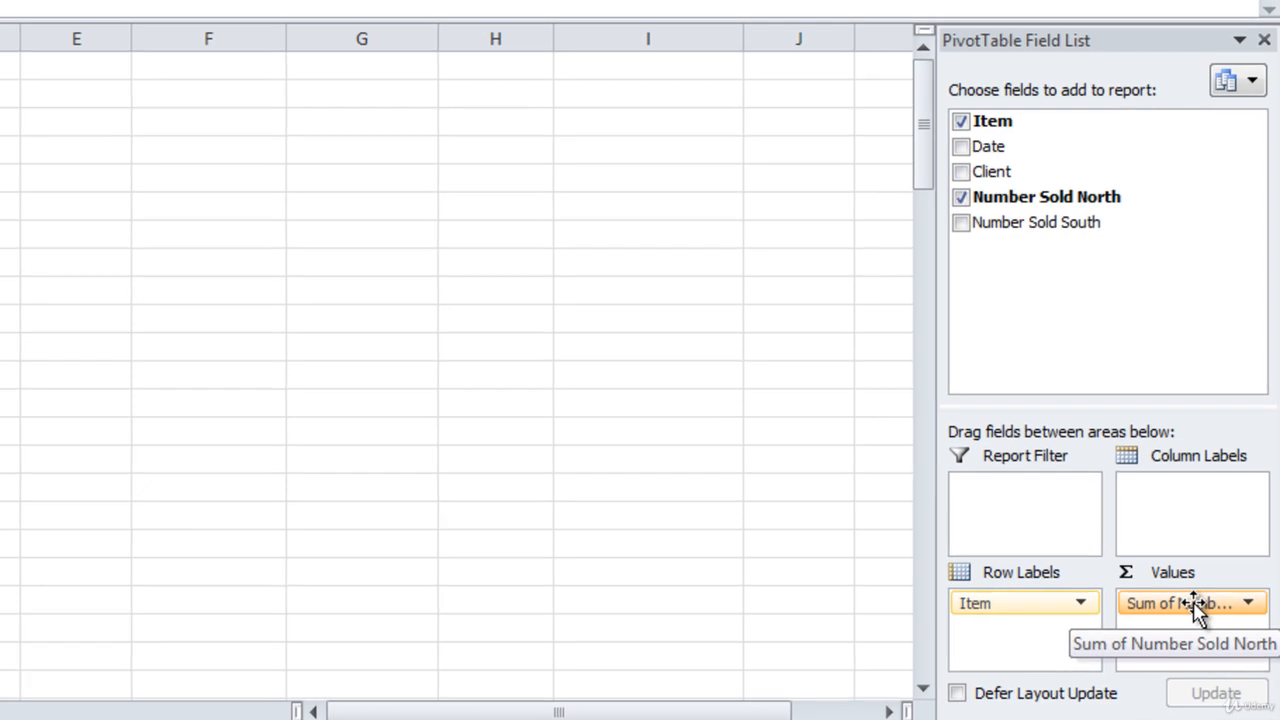
left_click(1173, 605)
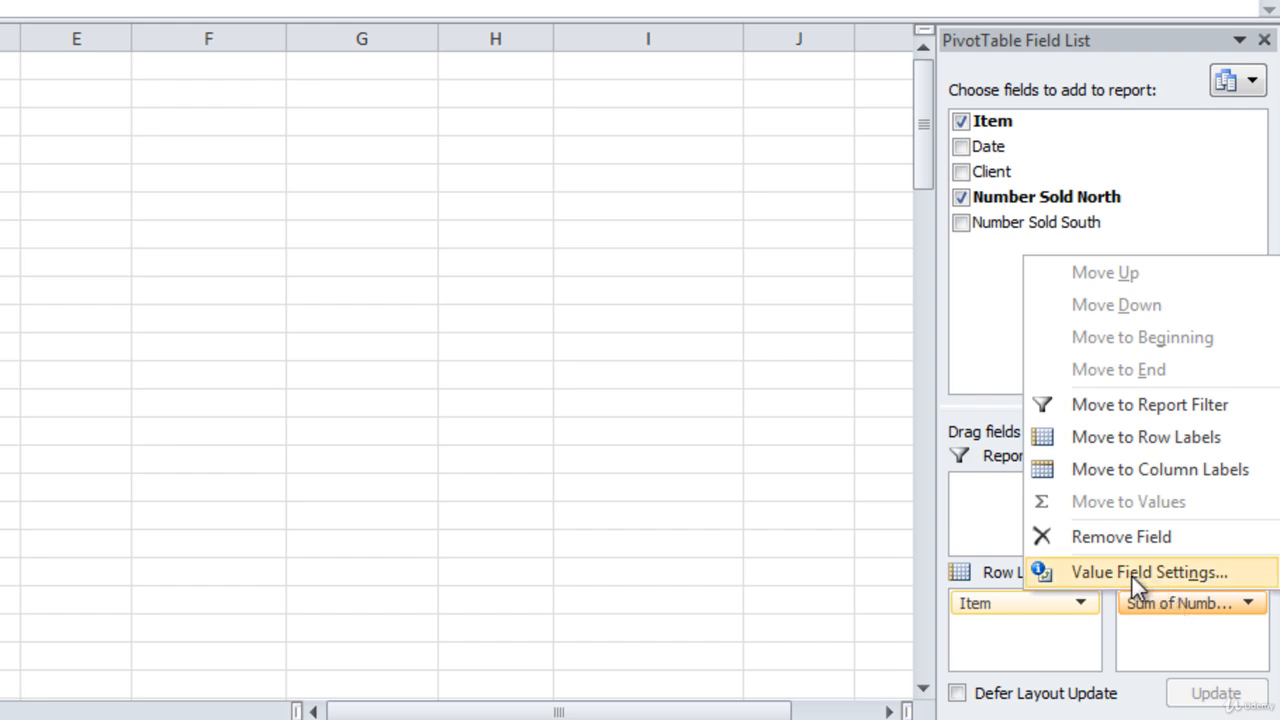
left_click(1132, 577)
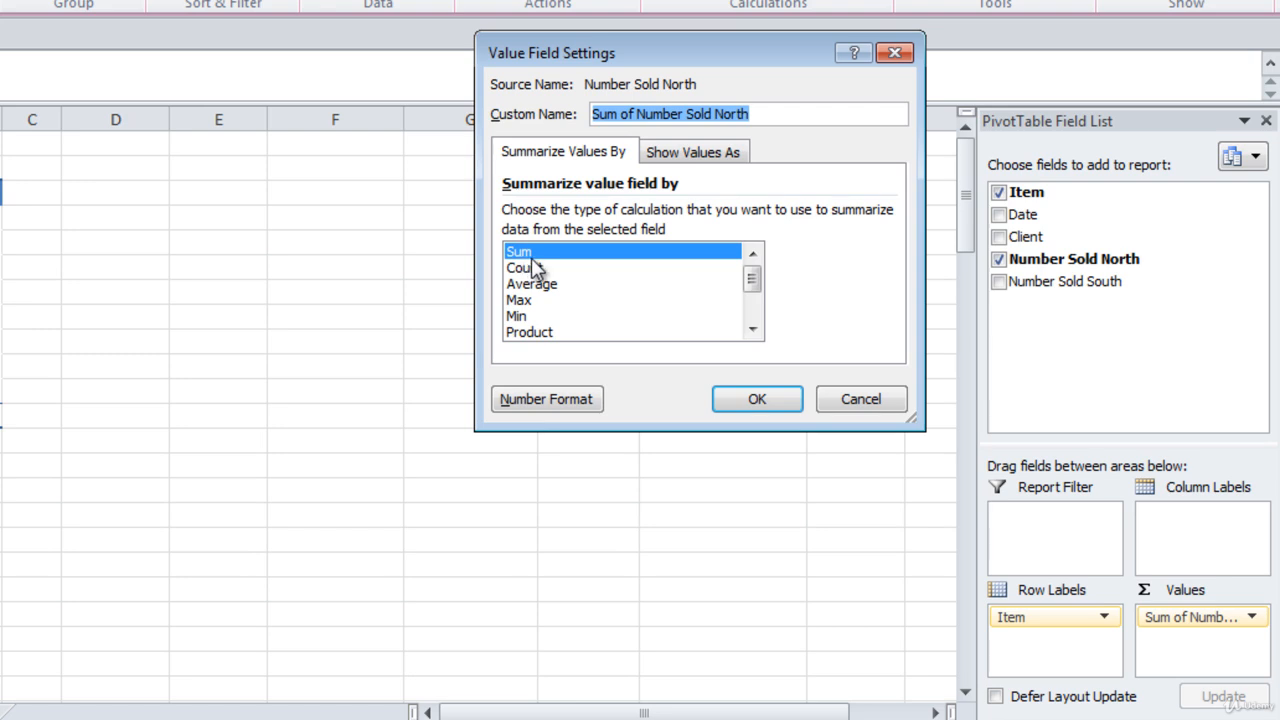
left_click(538, 270)
left_click(760, 400)
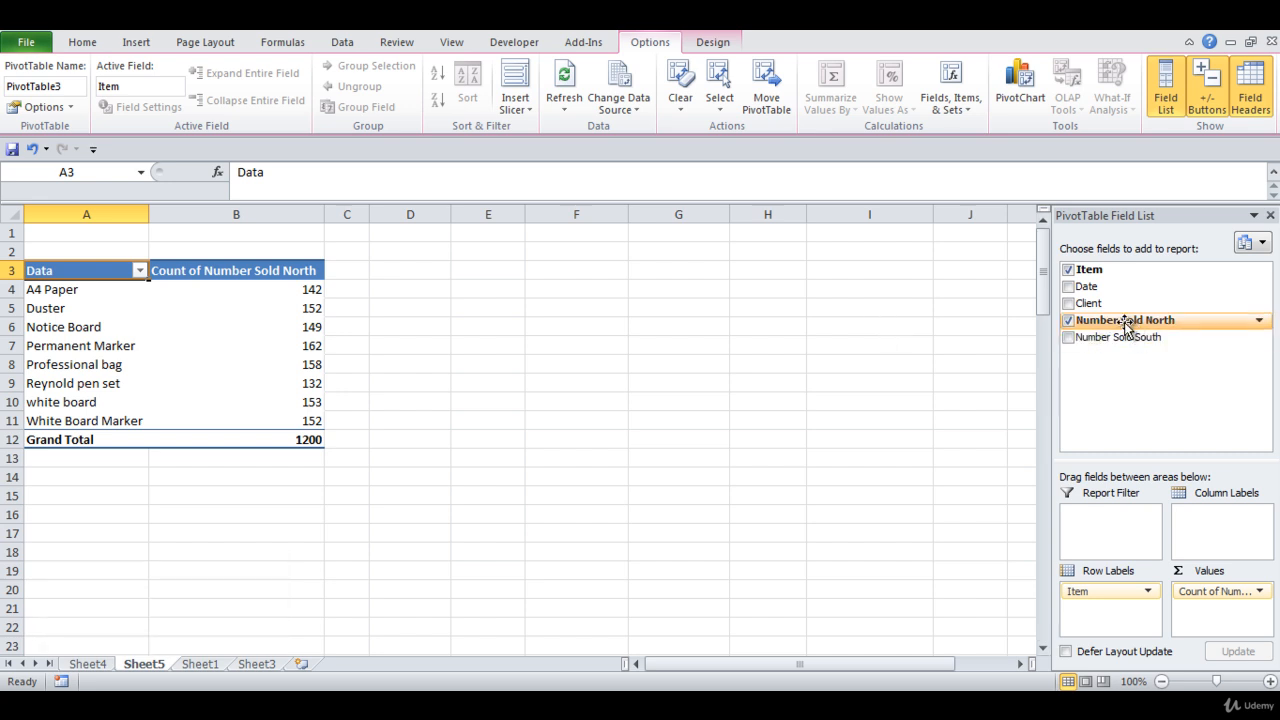
Step: Add the Number Sold North field to the PivotTable's values two more times
left_click_drag(1125, 325, 1220, 628)
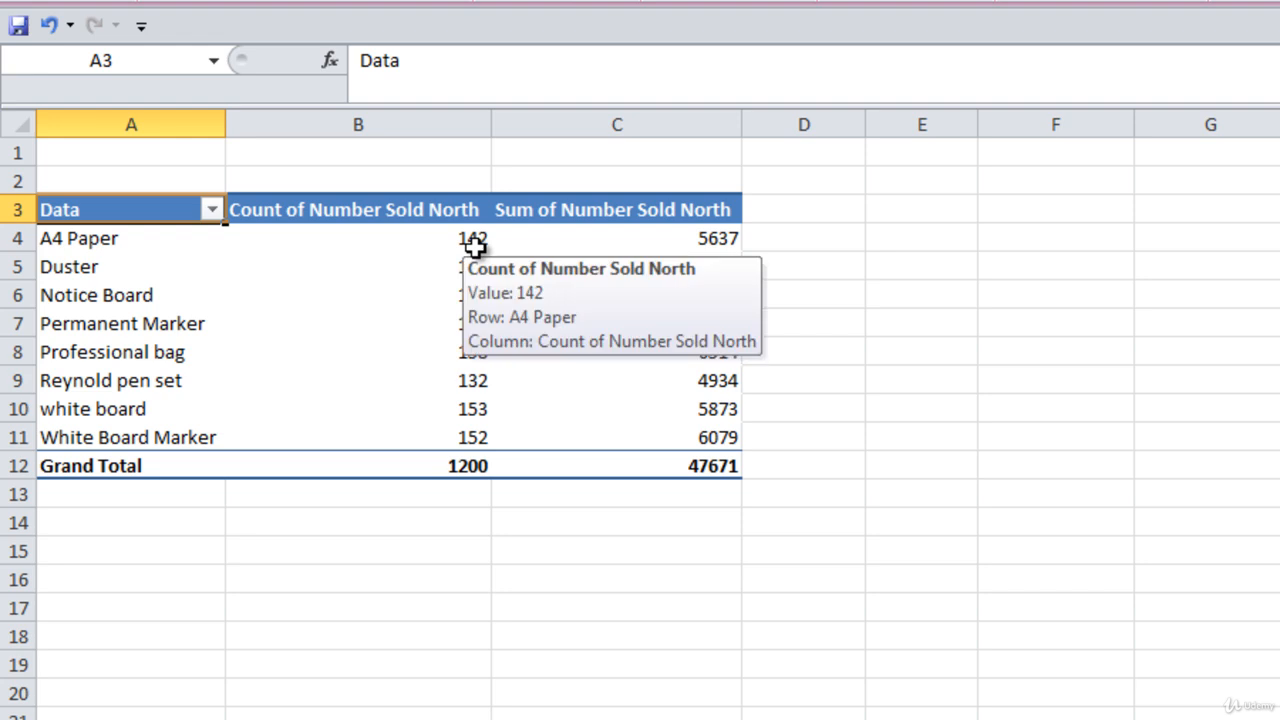
mouse_move(470, 406)
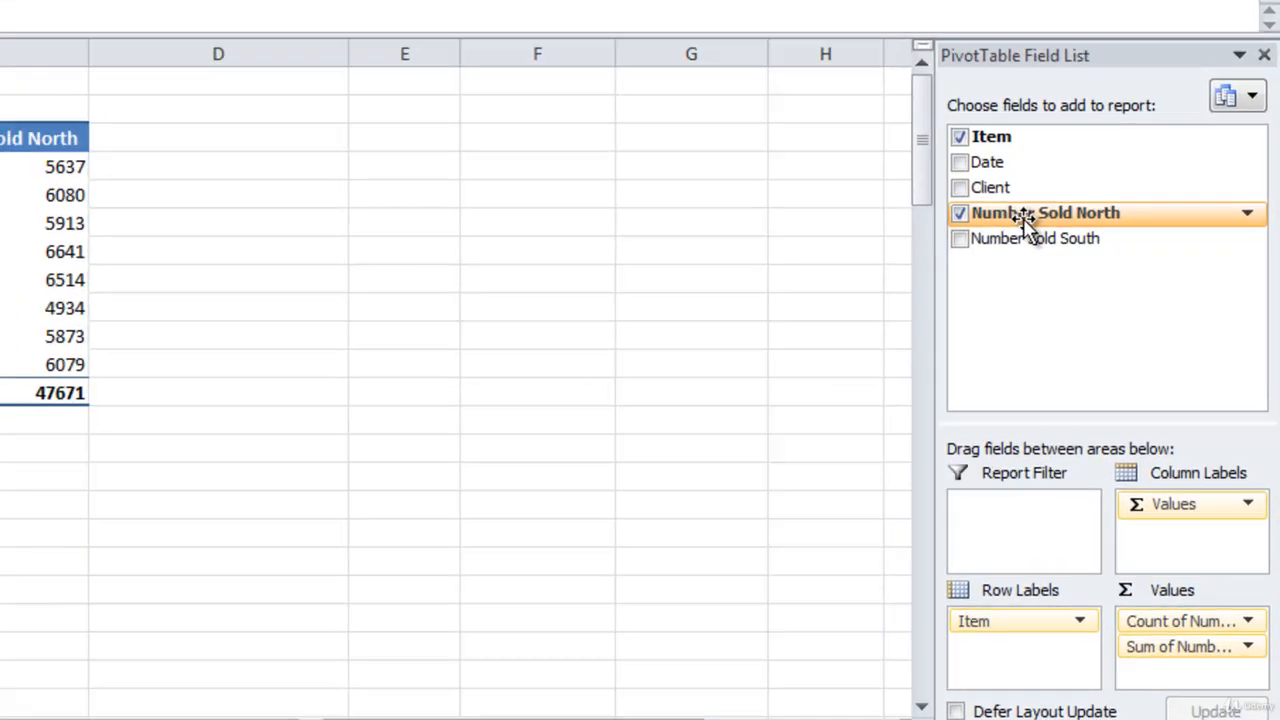
left_click_drag(1023, 218, 1180, 677)
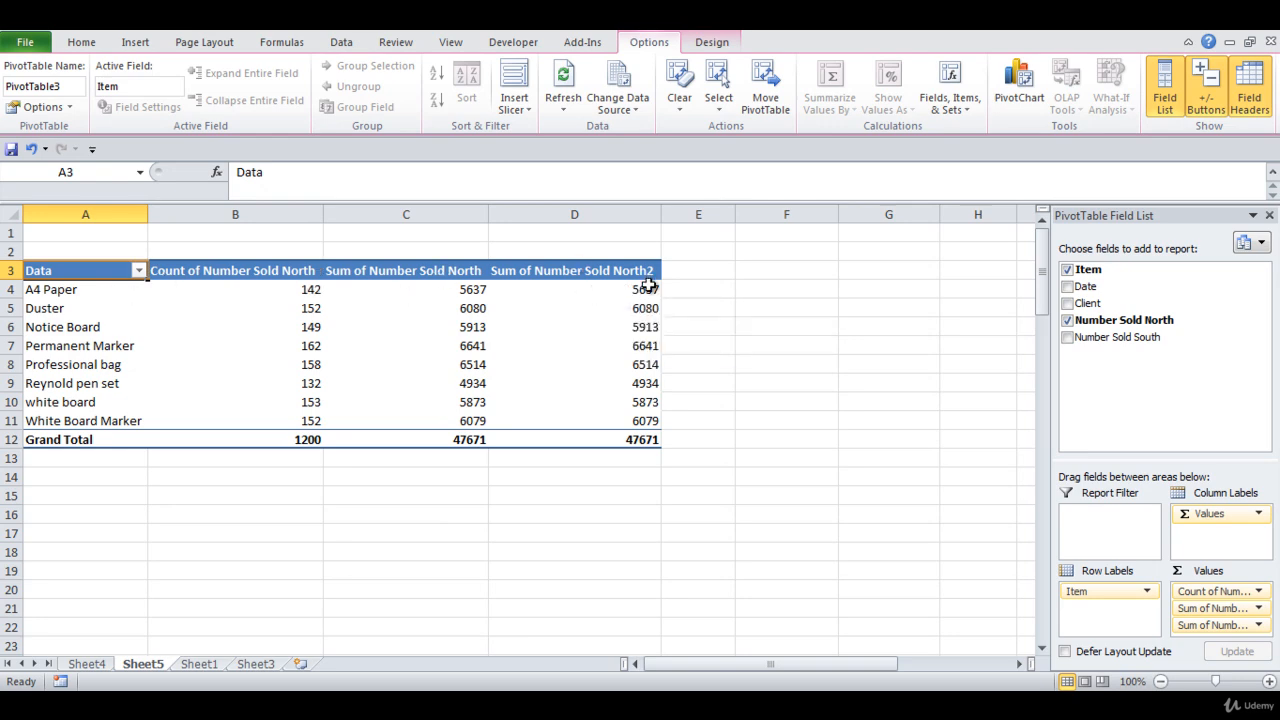
Step: Show the values of the Sum of Number Sold North2 field as % of Grand Total
left_click(589, 307)
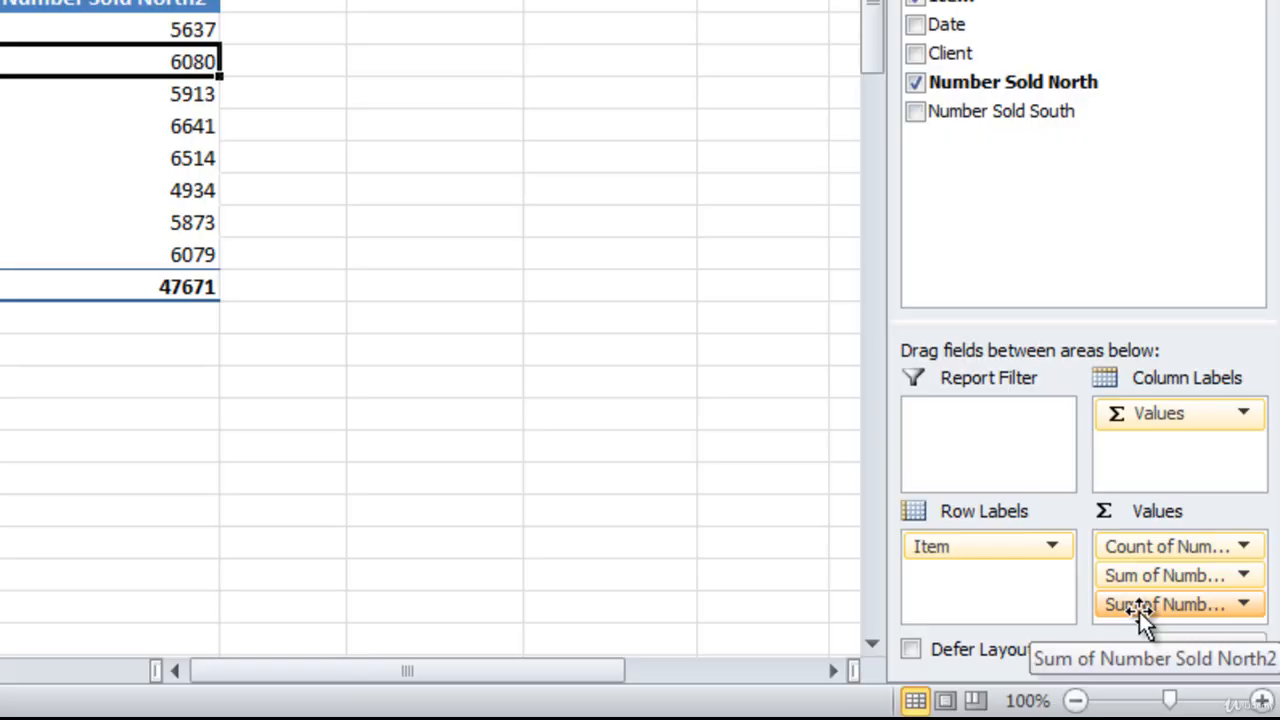
left_click(1122, 530)
left_click(1120, 574)
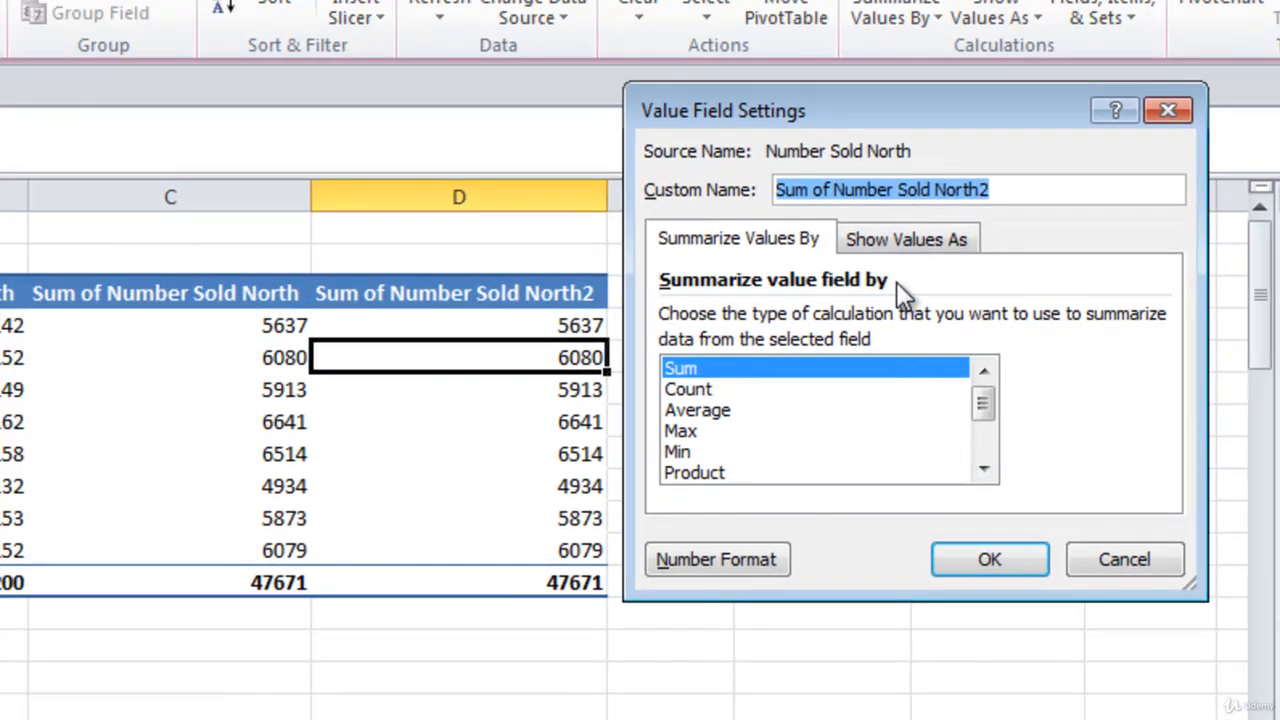
left_click(890, 240)
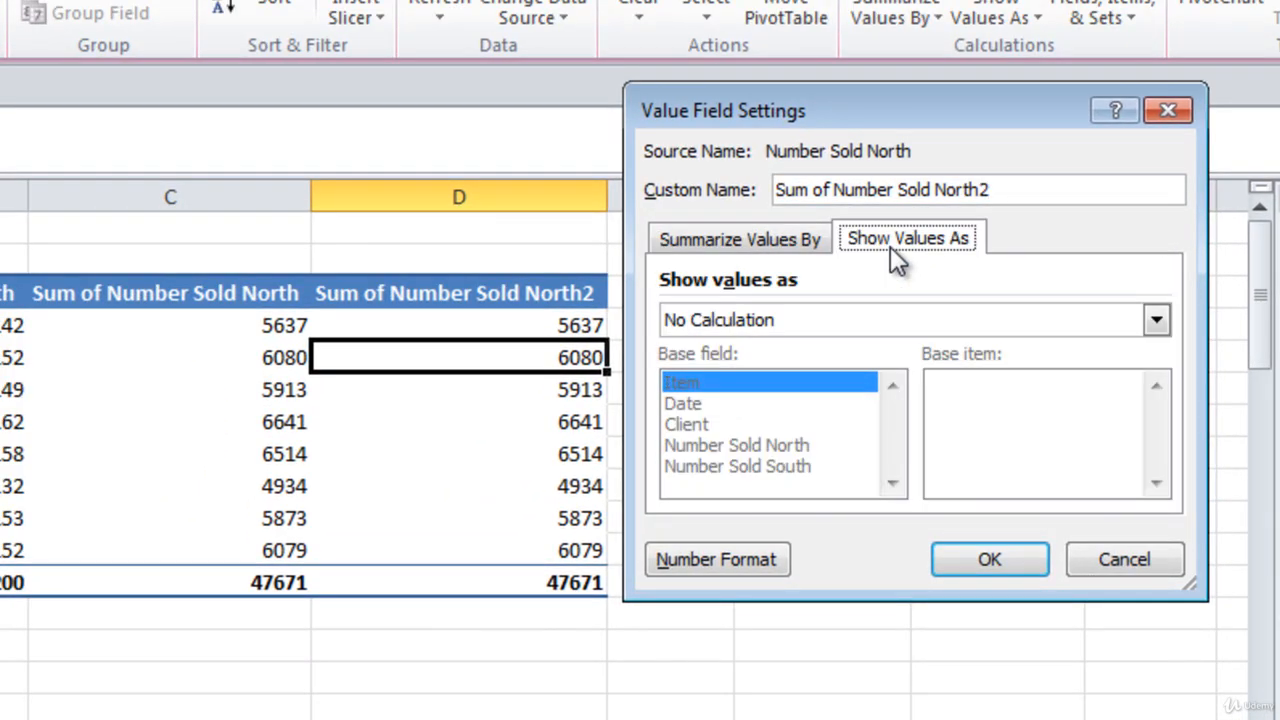
left_click(721, 322)
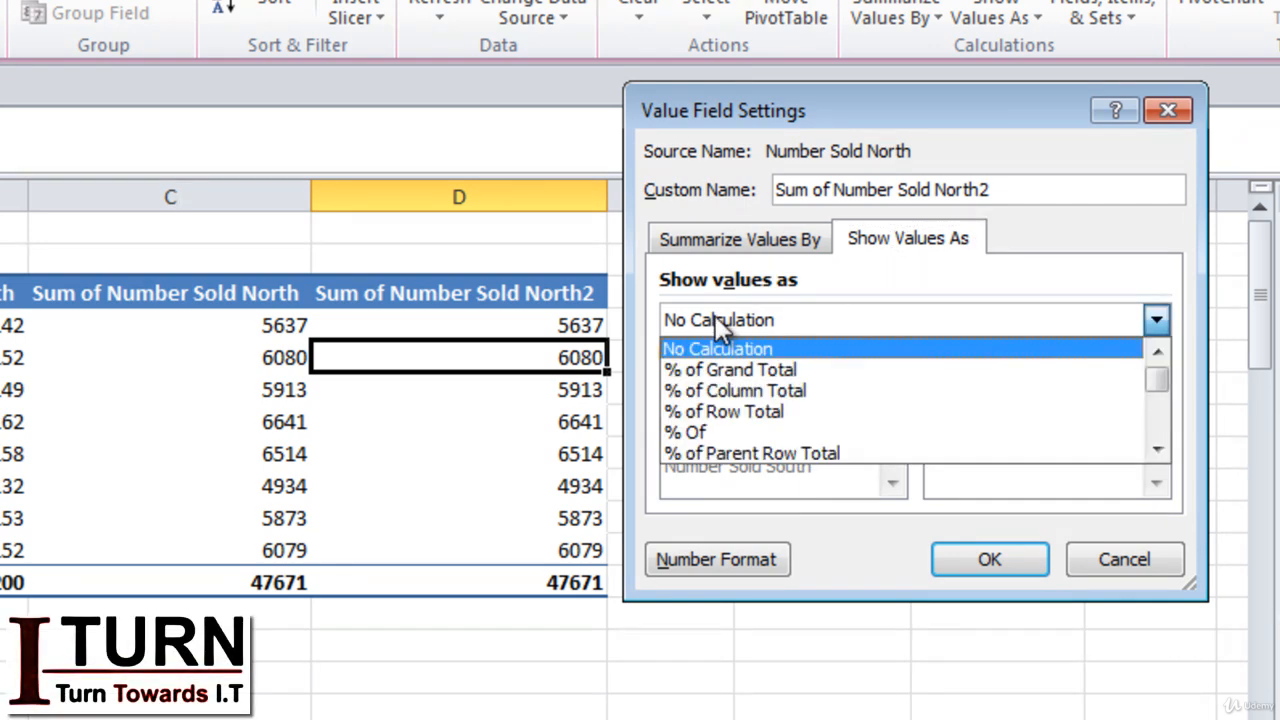
left_click(685, 372)
left_click(989, 559)
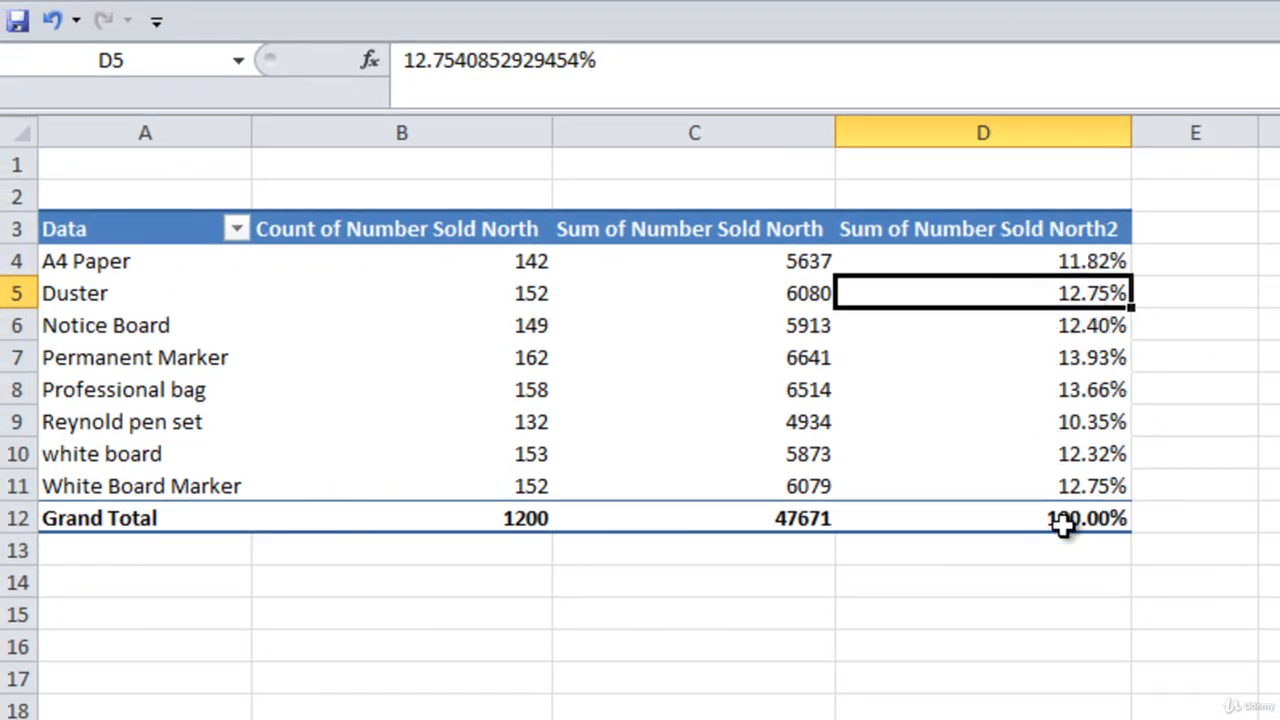
Step: Remove the count and percentage fields from the PivotTable's values, keeping only Sum of Number Sold North
mouse_move(1063, 527)
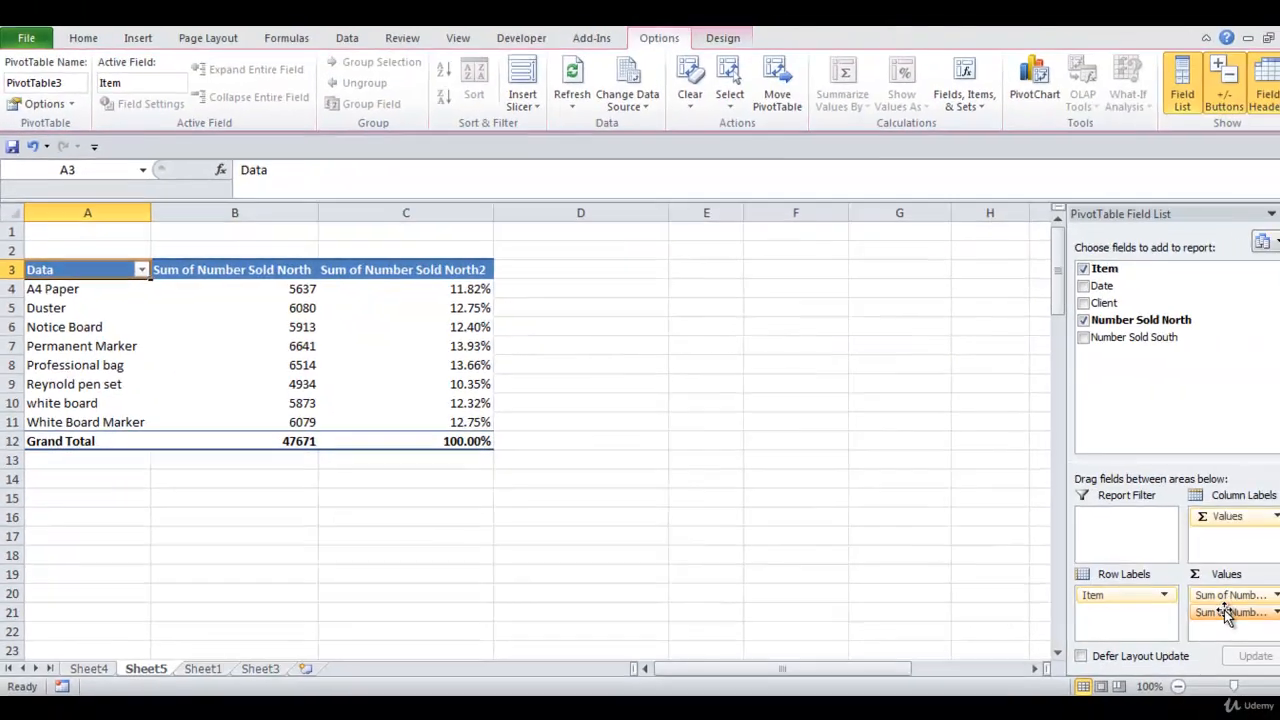
left_click_drag(1220, 608, 649, 394)
left_click(300, 326)
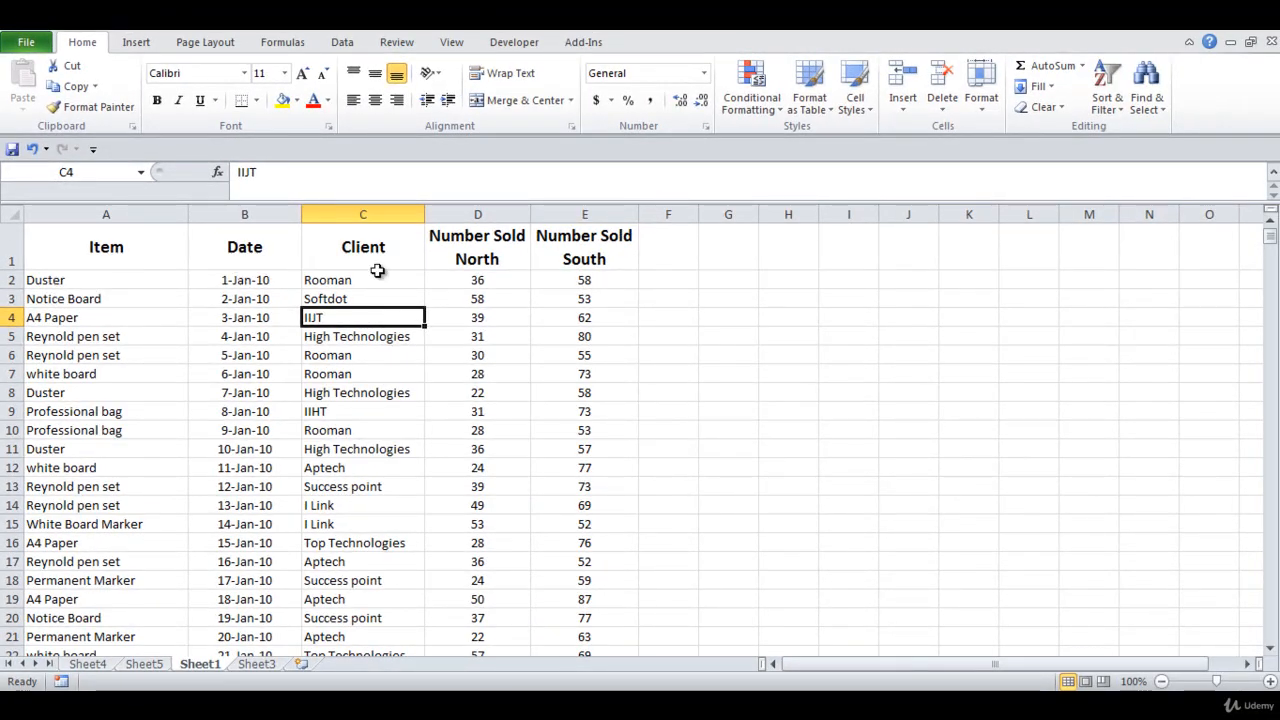
Step: Set the Number Sold North value of the first Duster record, cell D2 on Sheet1, to 36000
left_click(474, 281)
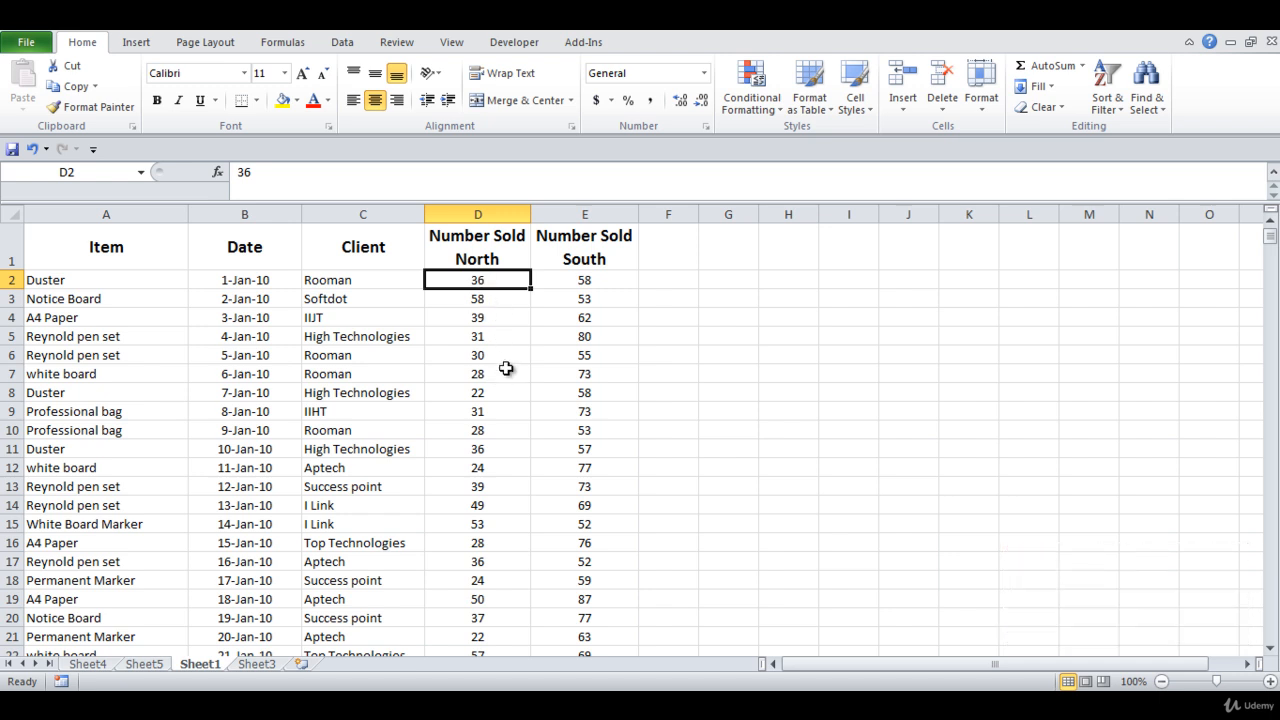
type("36000")
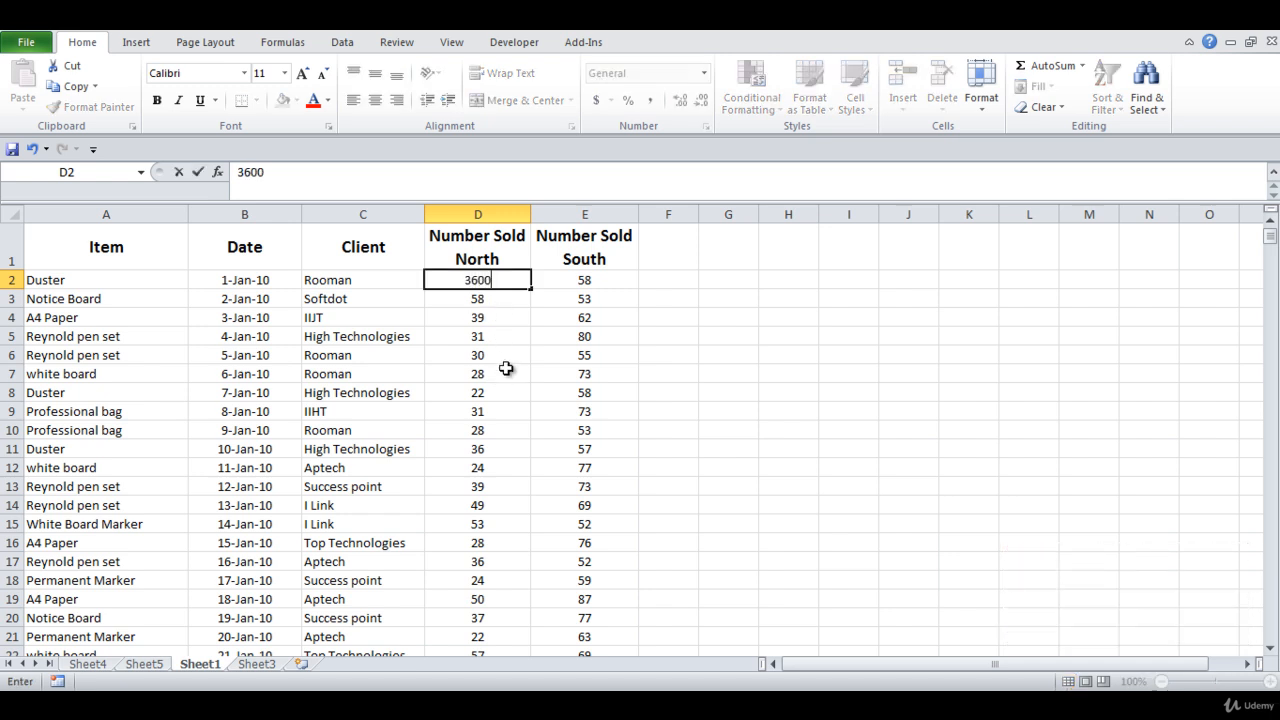
key("Return")
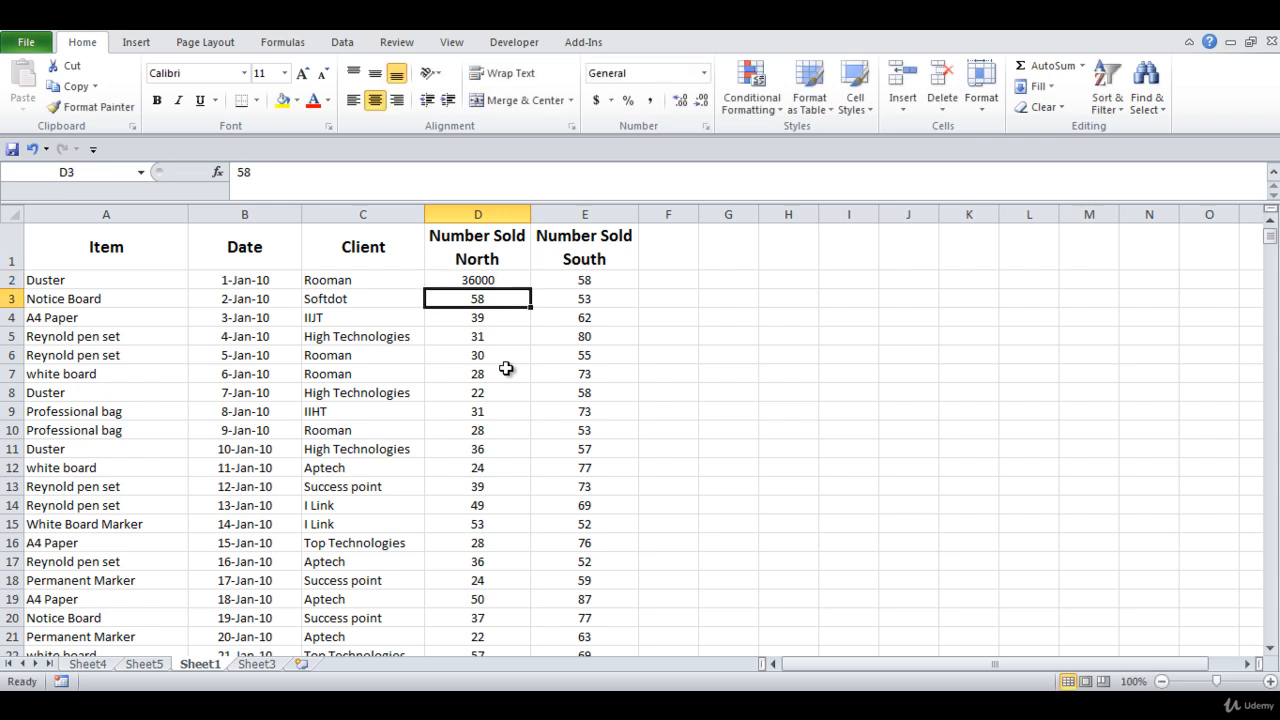
Step: Return to the PivotTable on Sheet5 and refresh it to include the changed source value
left_click(166, 664)
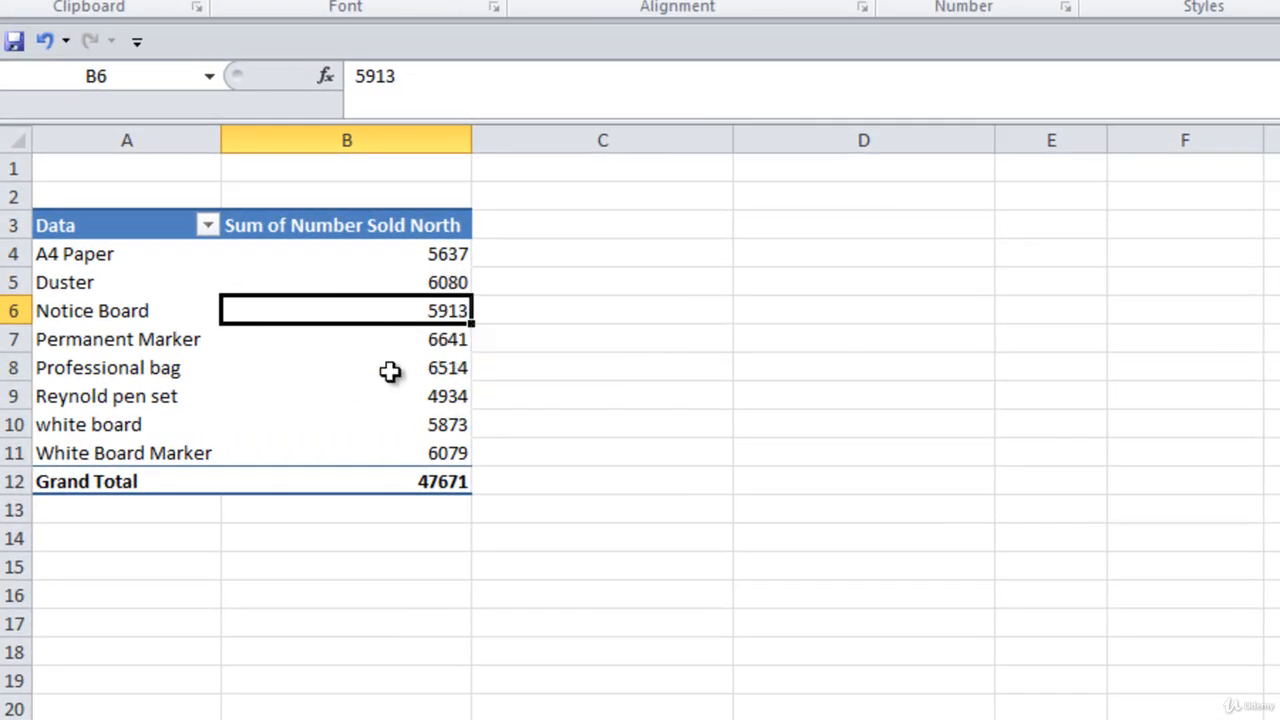
mouse_move(390, 371)
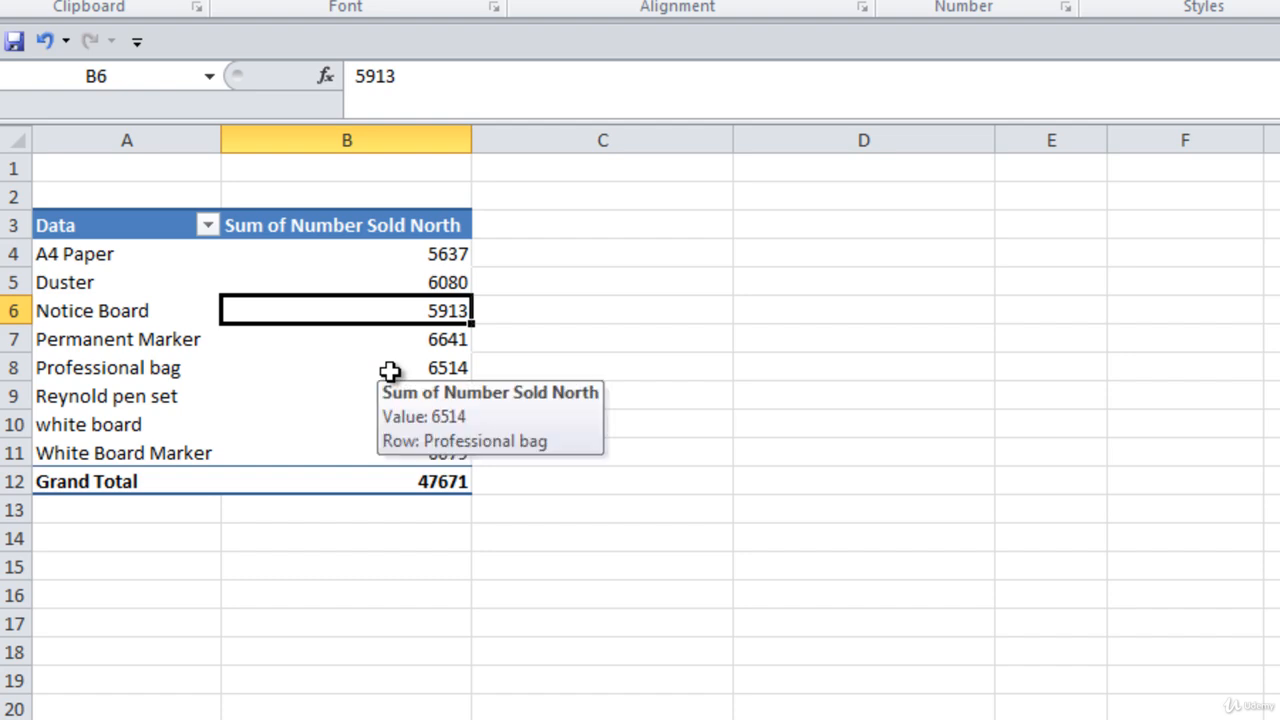
left_click(11, 45)
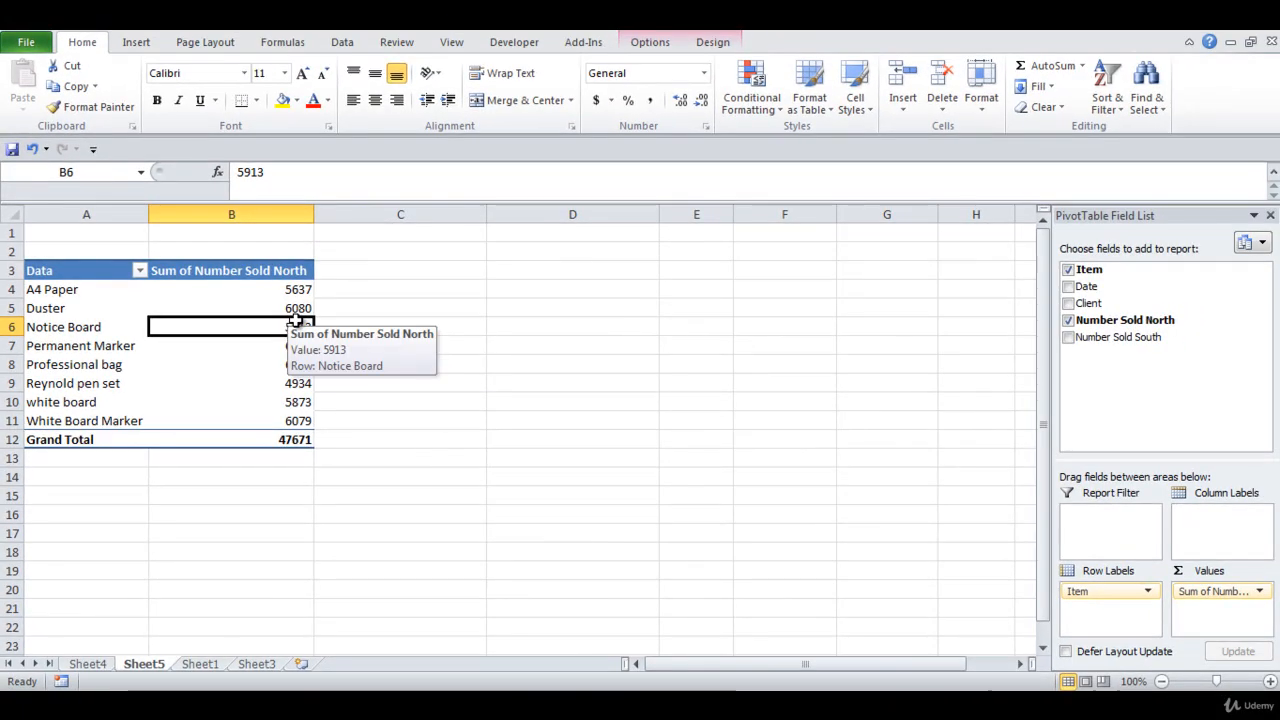
right_click(189, 386)
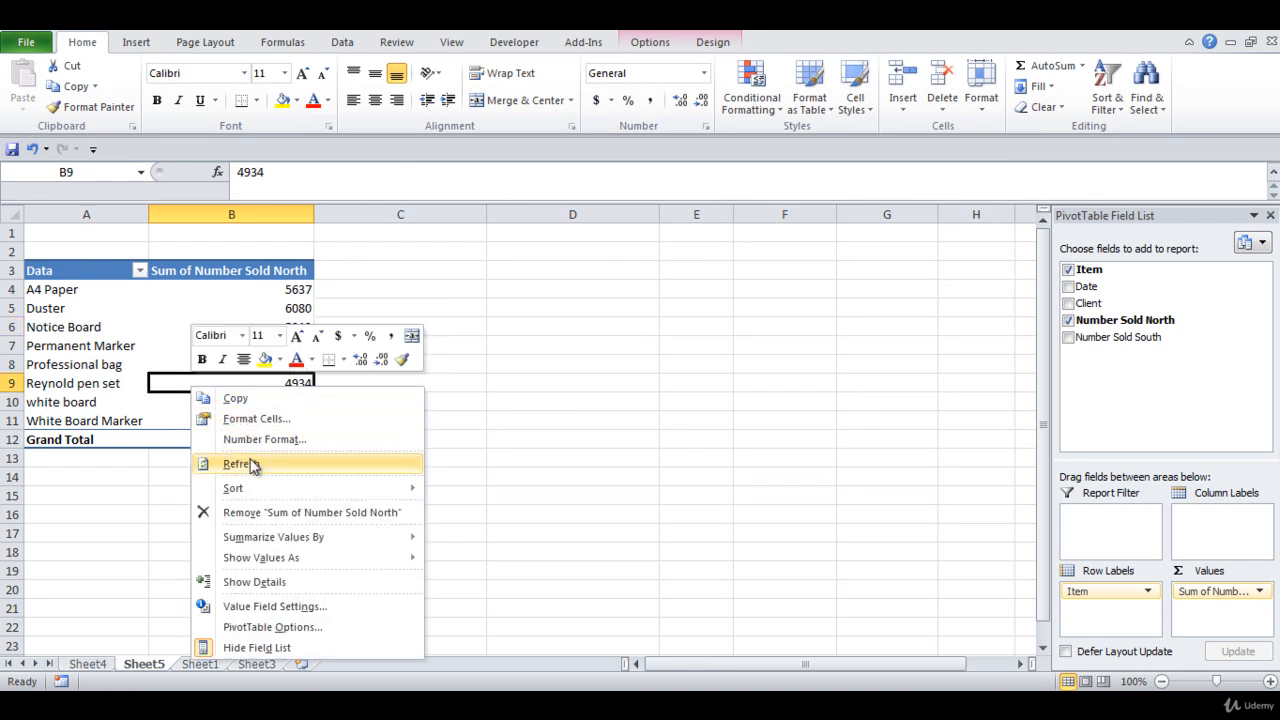
key("Escape")
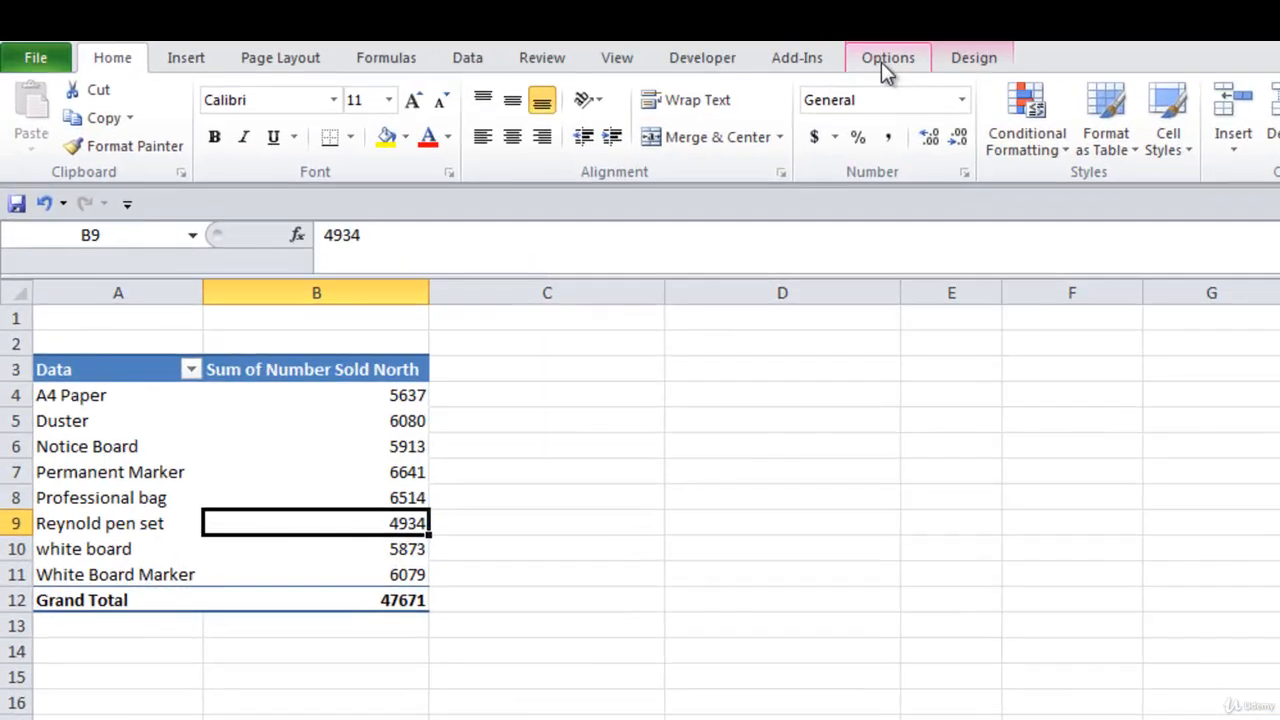
left_click(647, 43)
left_click(806, 108)
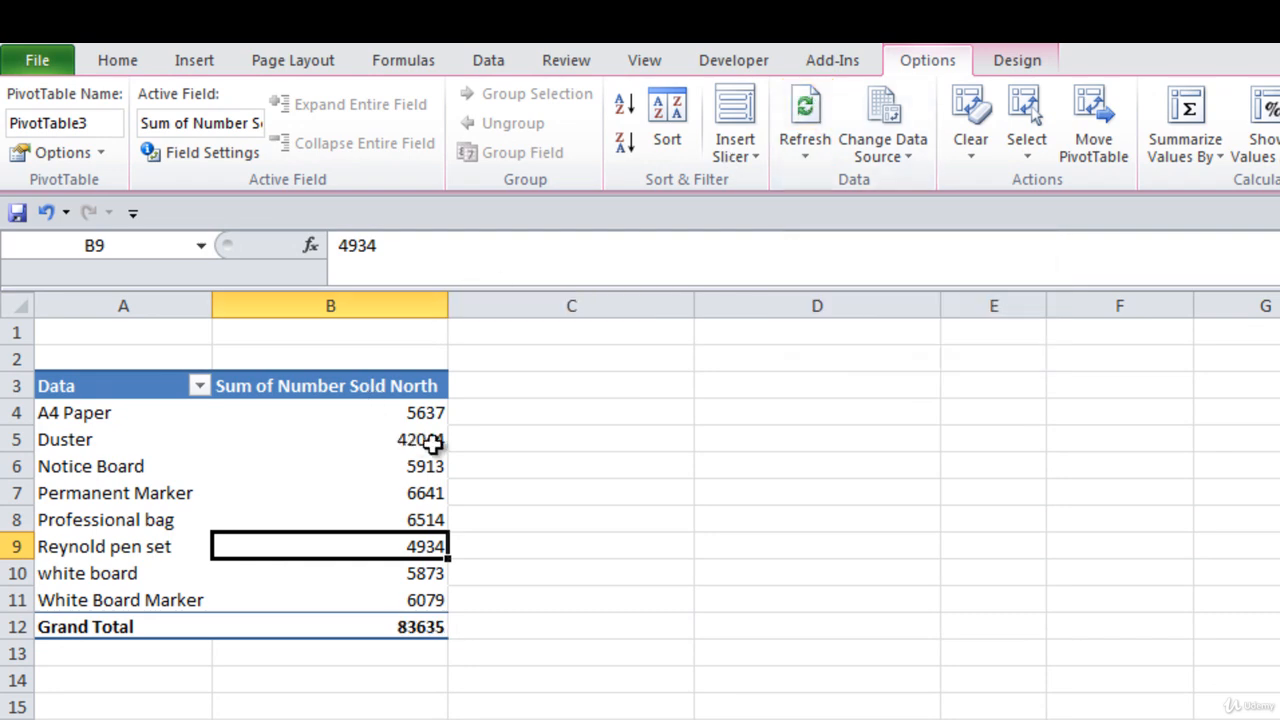
mouse_move(424, 441)
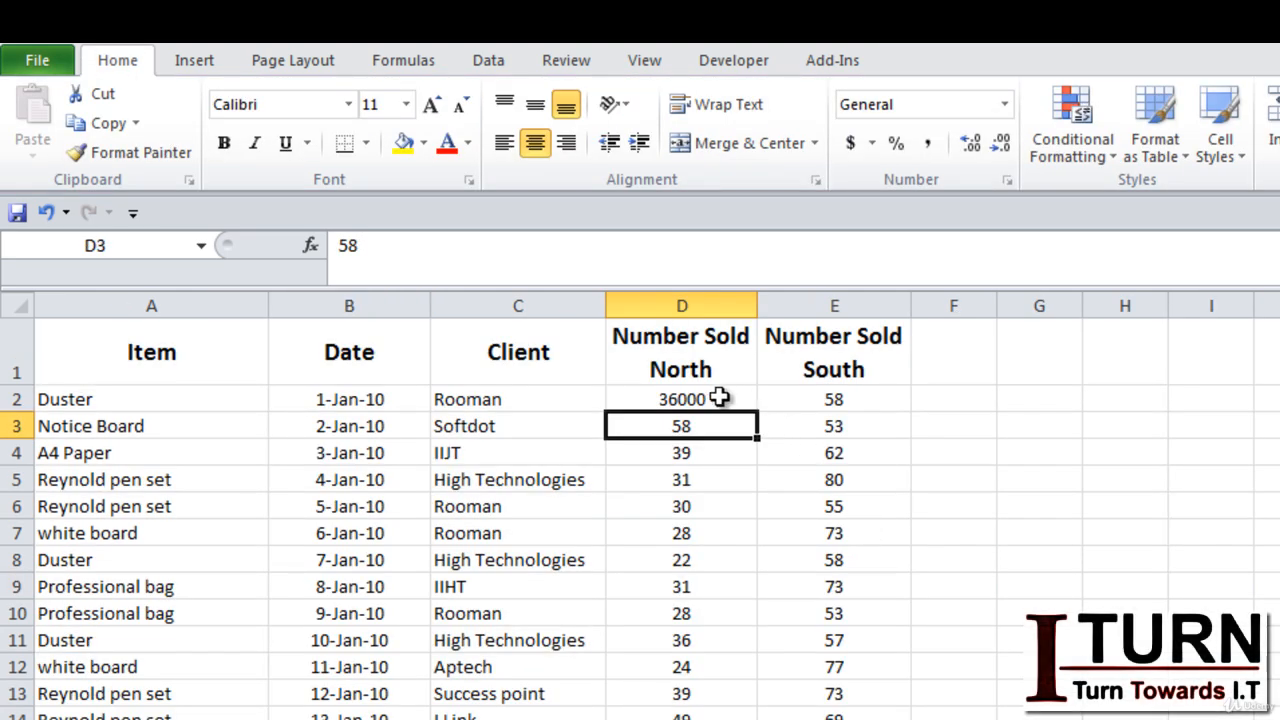
Step: Restore cell D2 on Sheet1 to 36 and refresh the PivotTable on Sheet5
left_click(697, 399)
type("36")
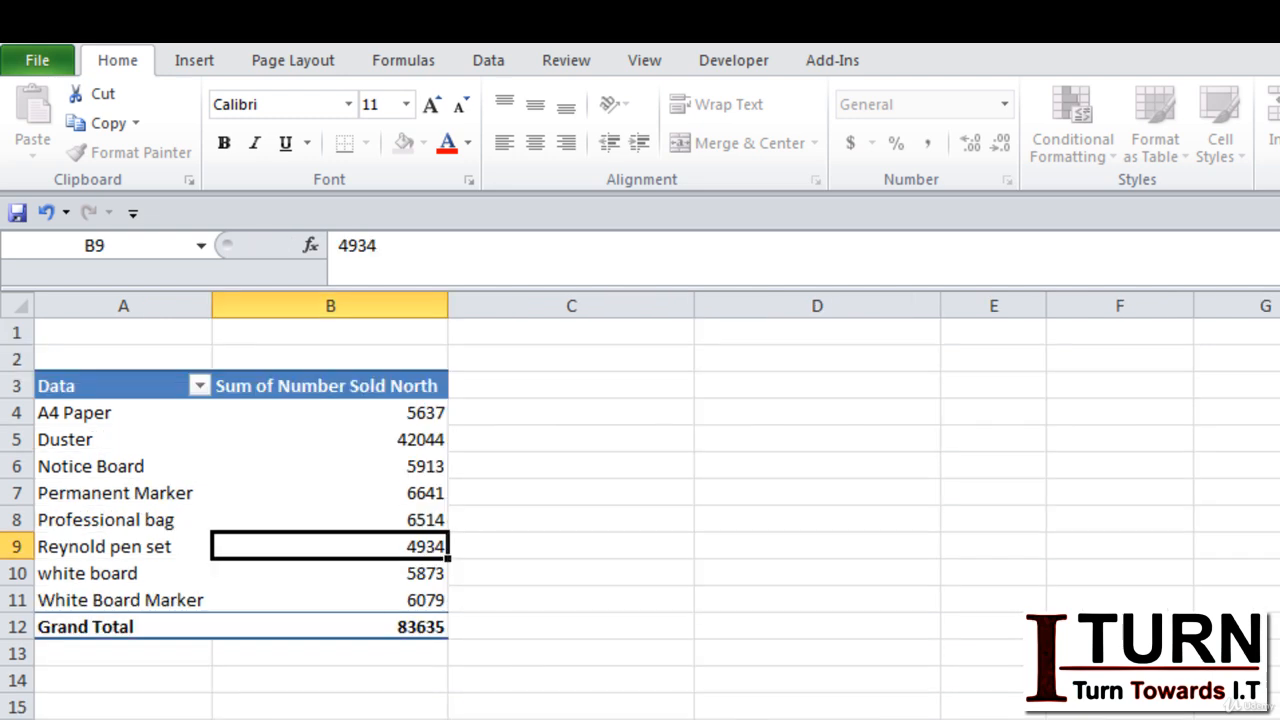
right_click(200, 494)
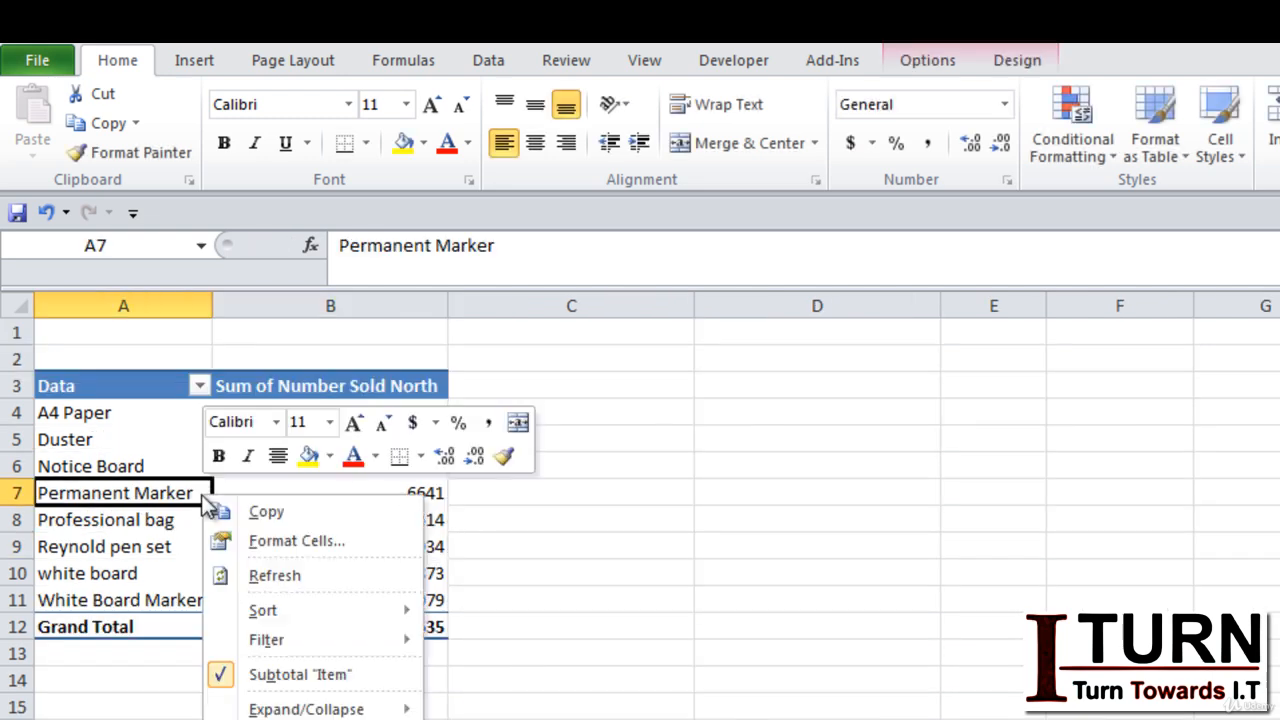
left_click(272, 576)
left_click(400, 519)
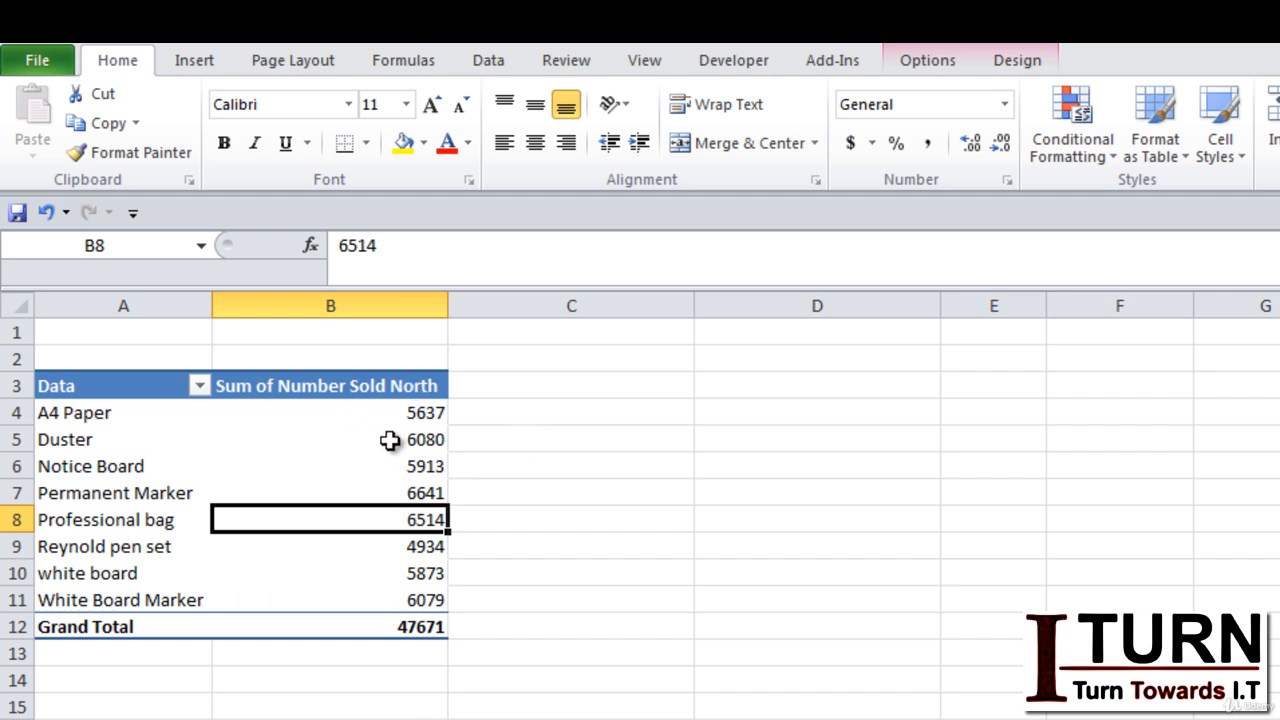
Step: Drill down into the Notice Board total to list its source records on a new sheet, and return to the PivotTable
mouse_move(367, 471)
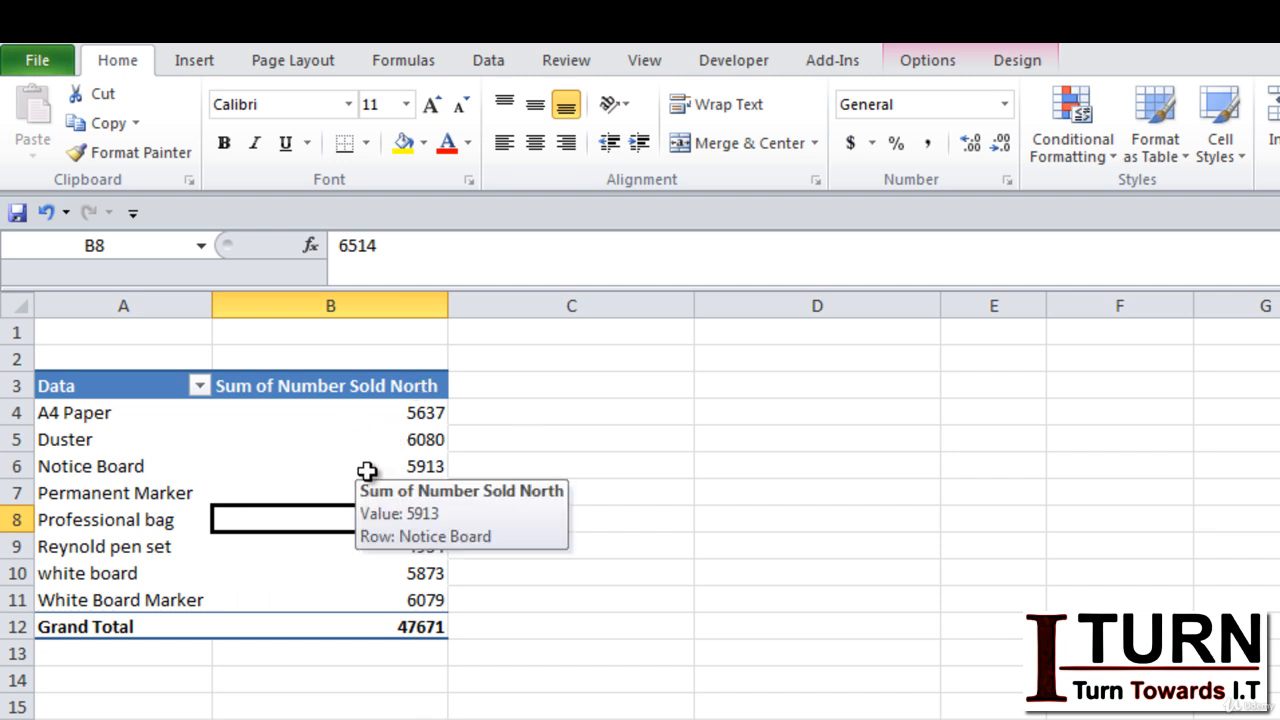
double_click(367, 471)
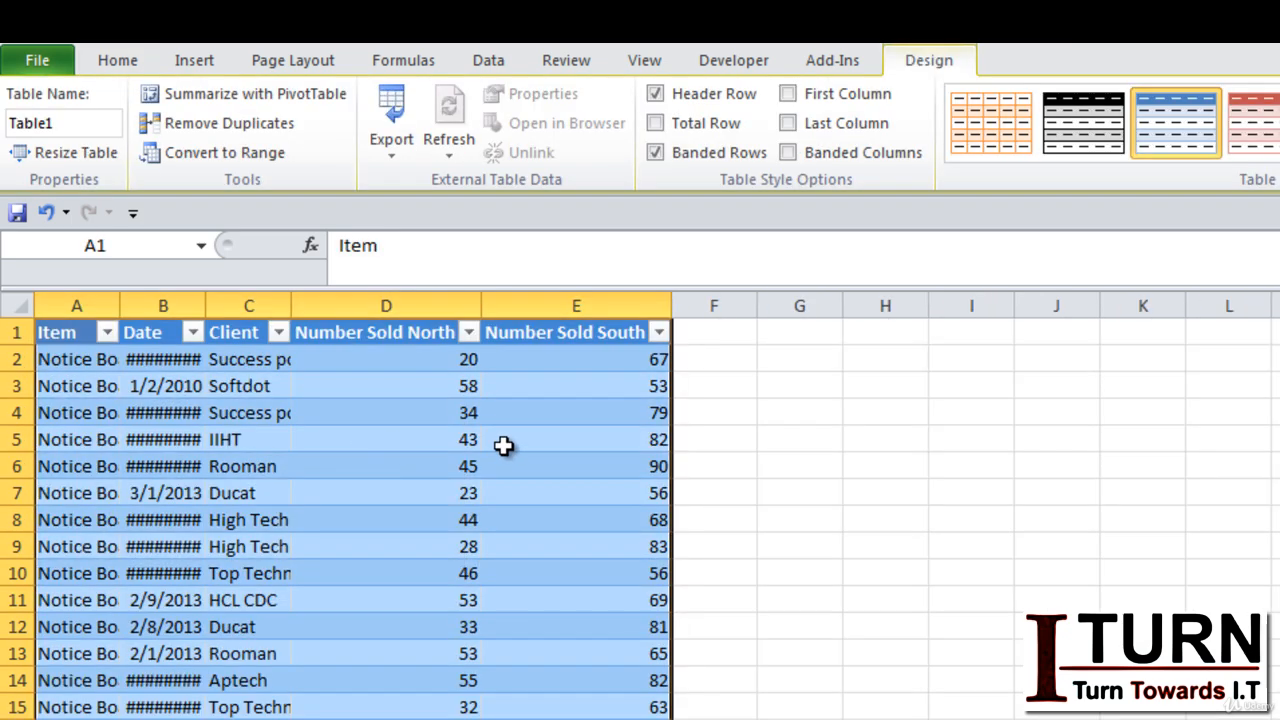
key("ctrl+Page_Down")
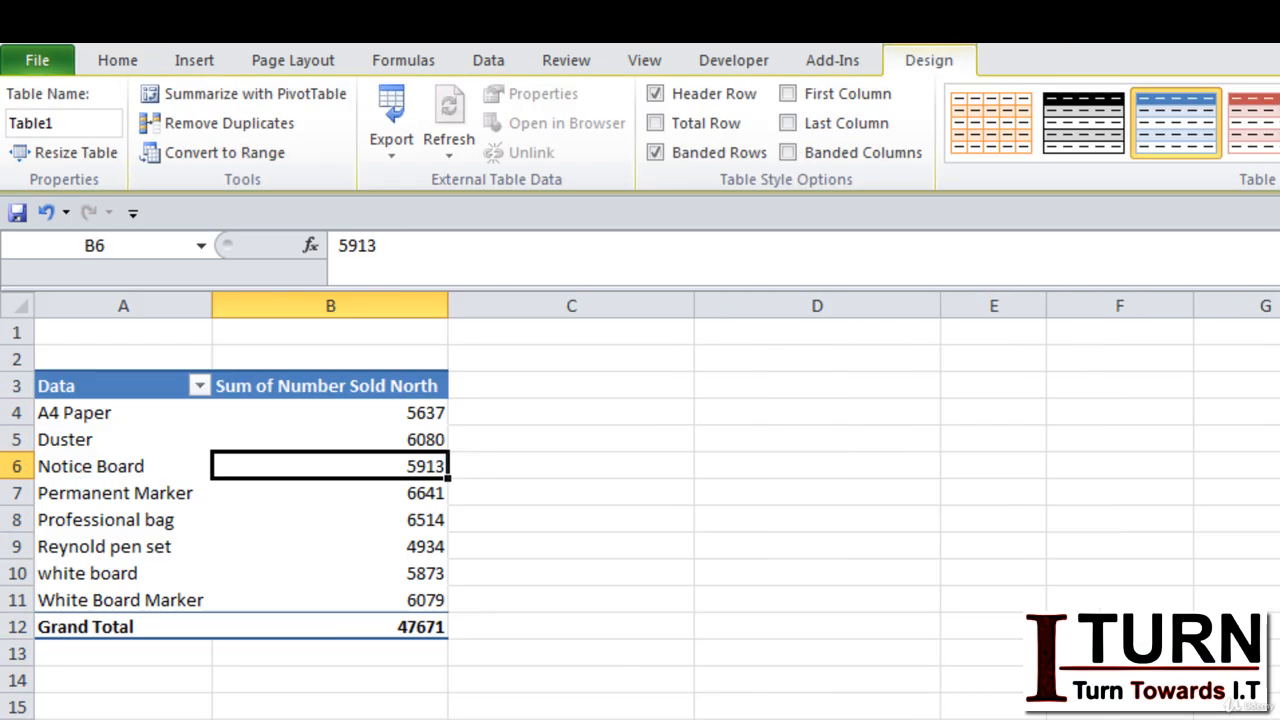
left_click(361, 541)
mouse_move(361, 541)
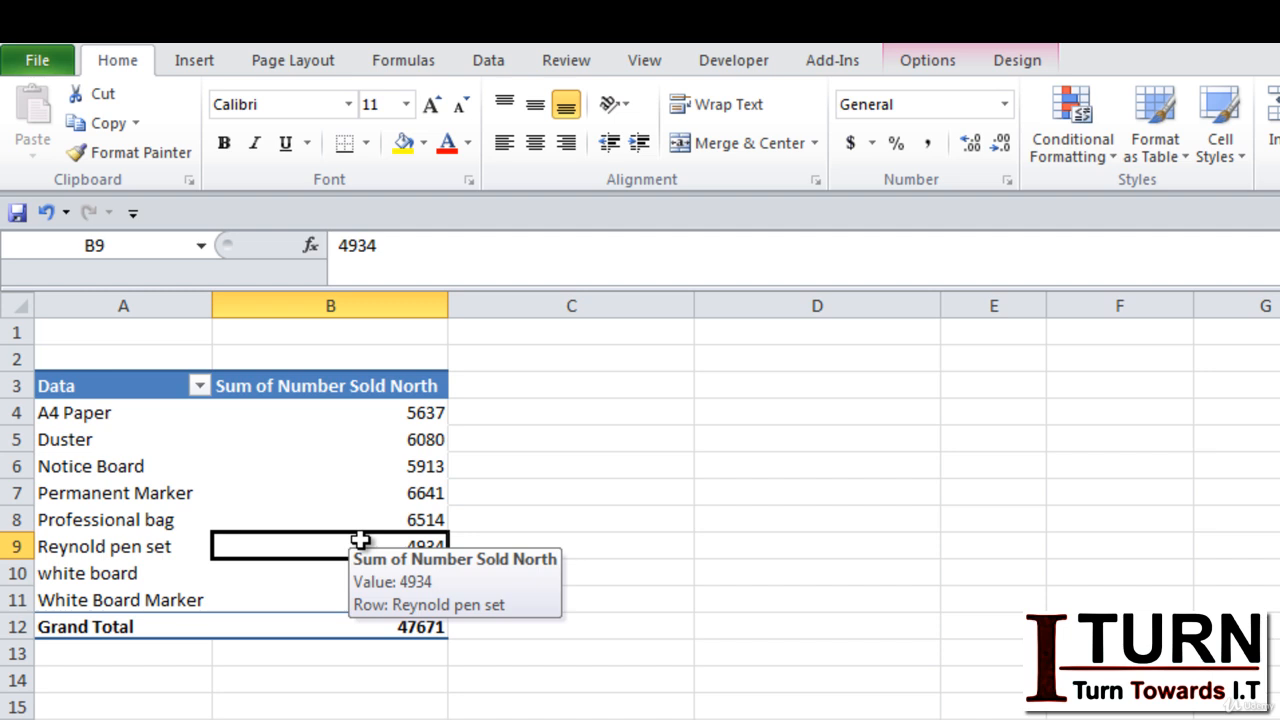
Step: Drill down into the A4 Paper total to list its source records on a new sheet, and widen the Date column to show full dates
left_click(85, 413)
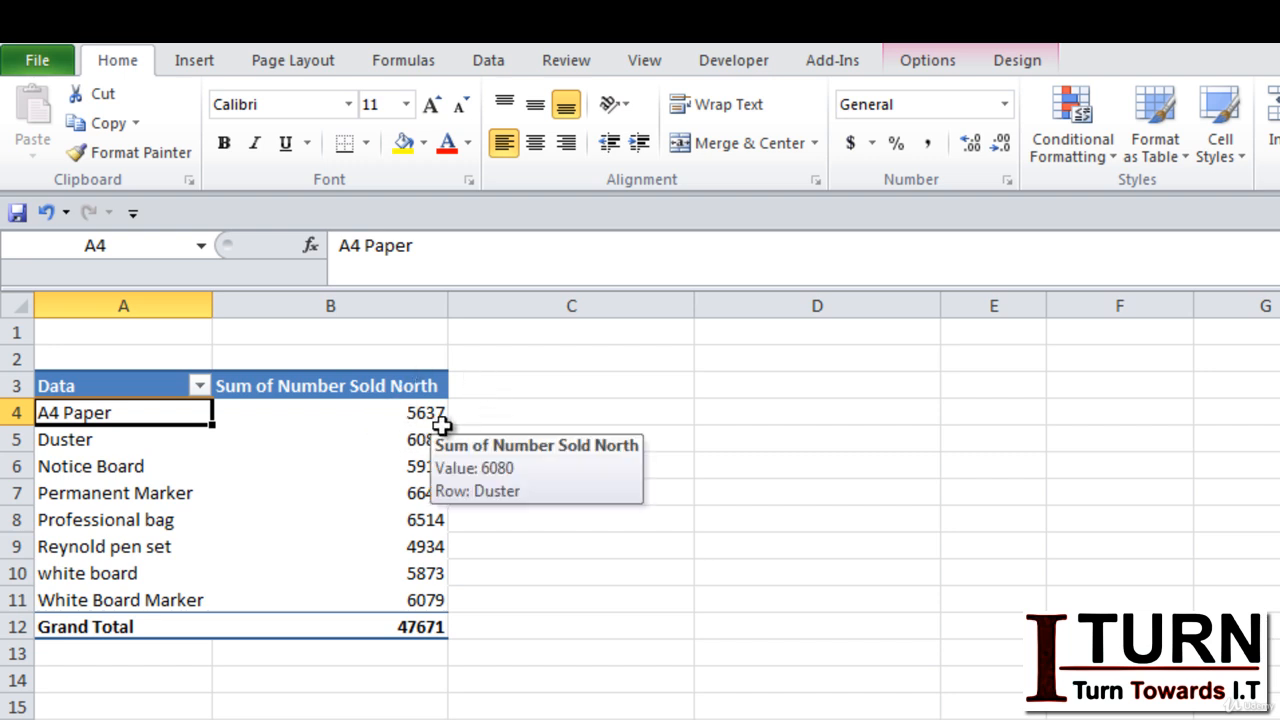
left_click(410, 417)
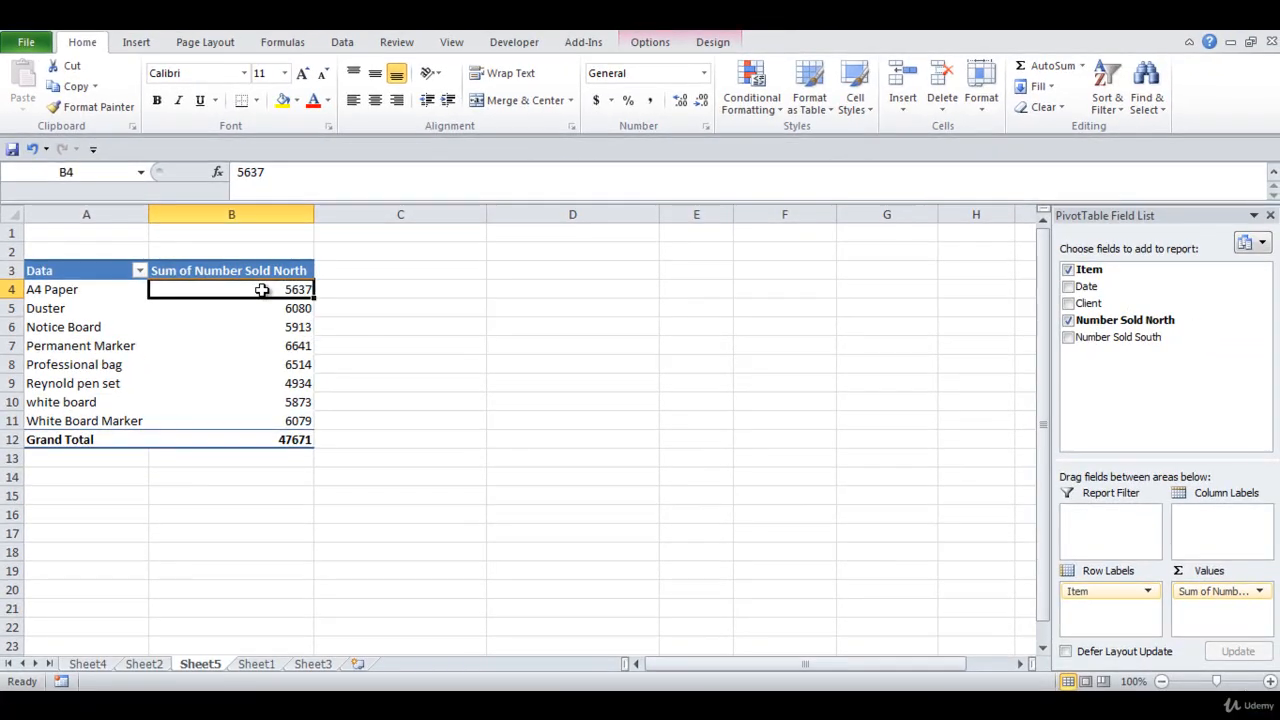
double_click(278, 311)
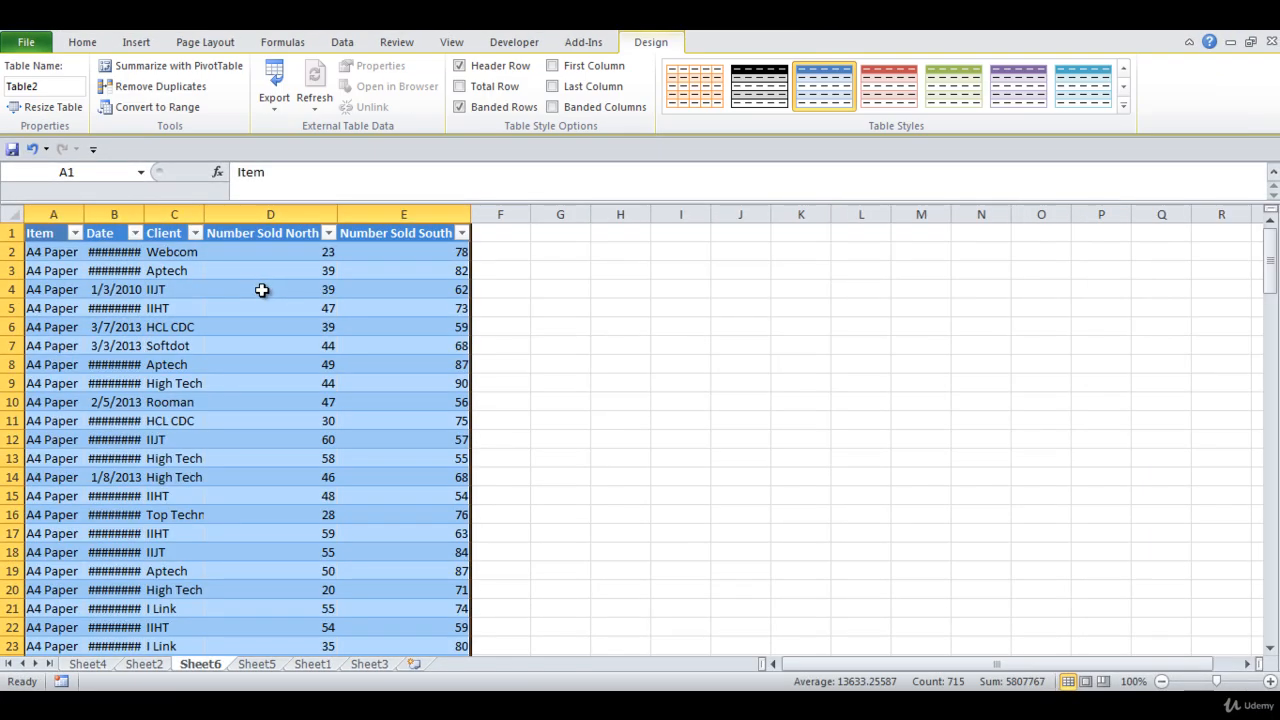
left_click_drag(144, 214, 210, 231)
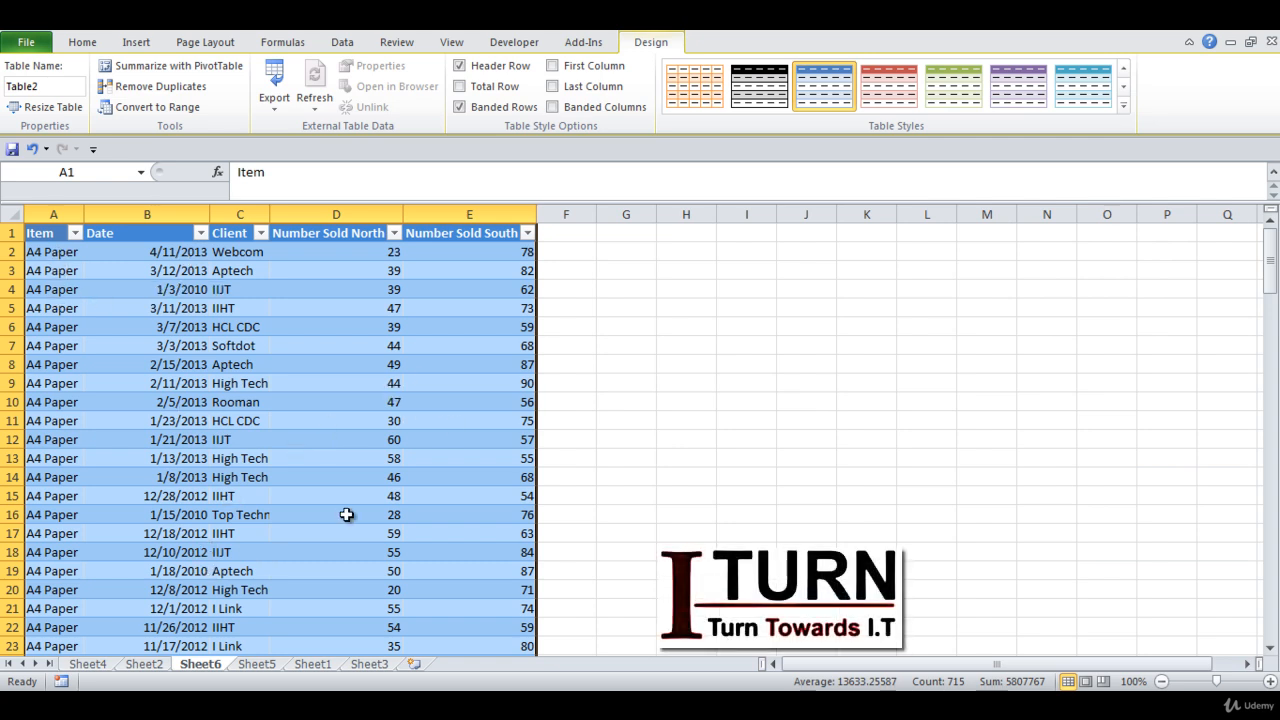
Step: Return to the PivotTable on Sheet5 and add the Client field as column labels
left_click(257, 665)
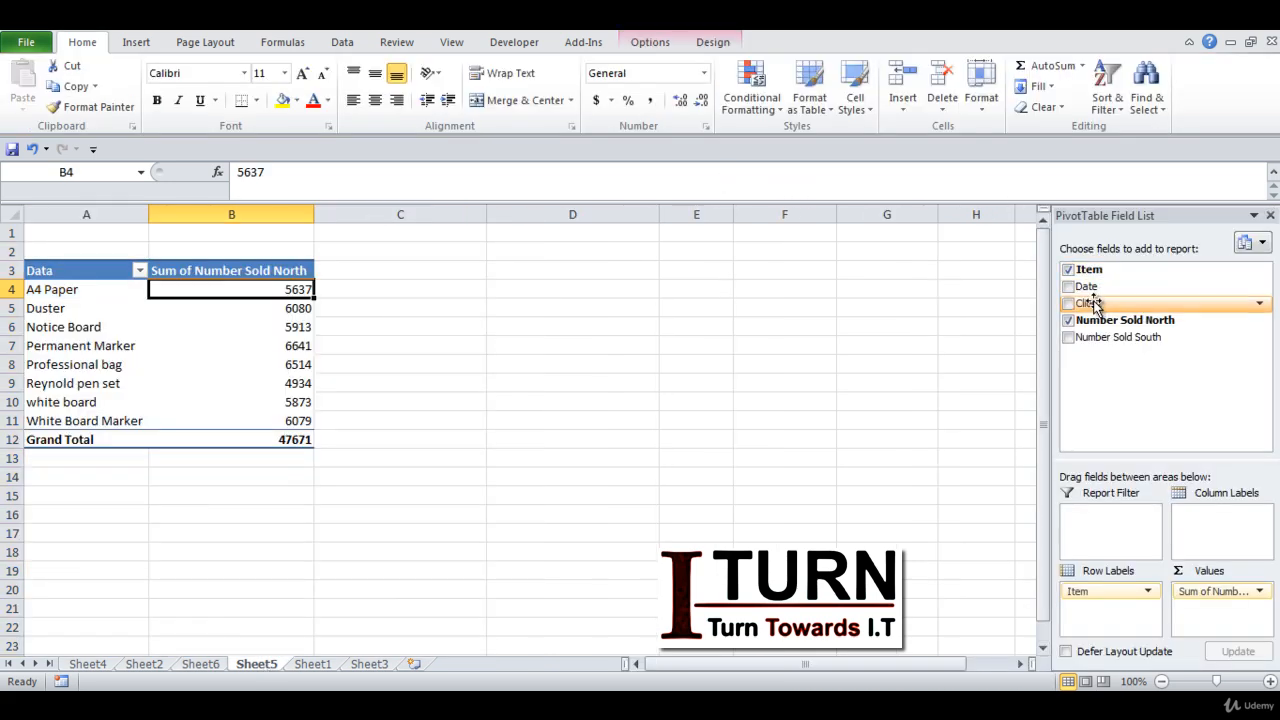
left_click_drag(1094, 306, 1210, 526)
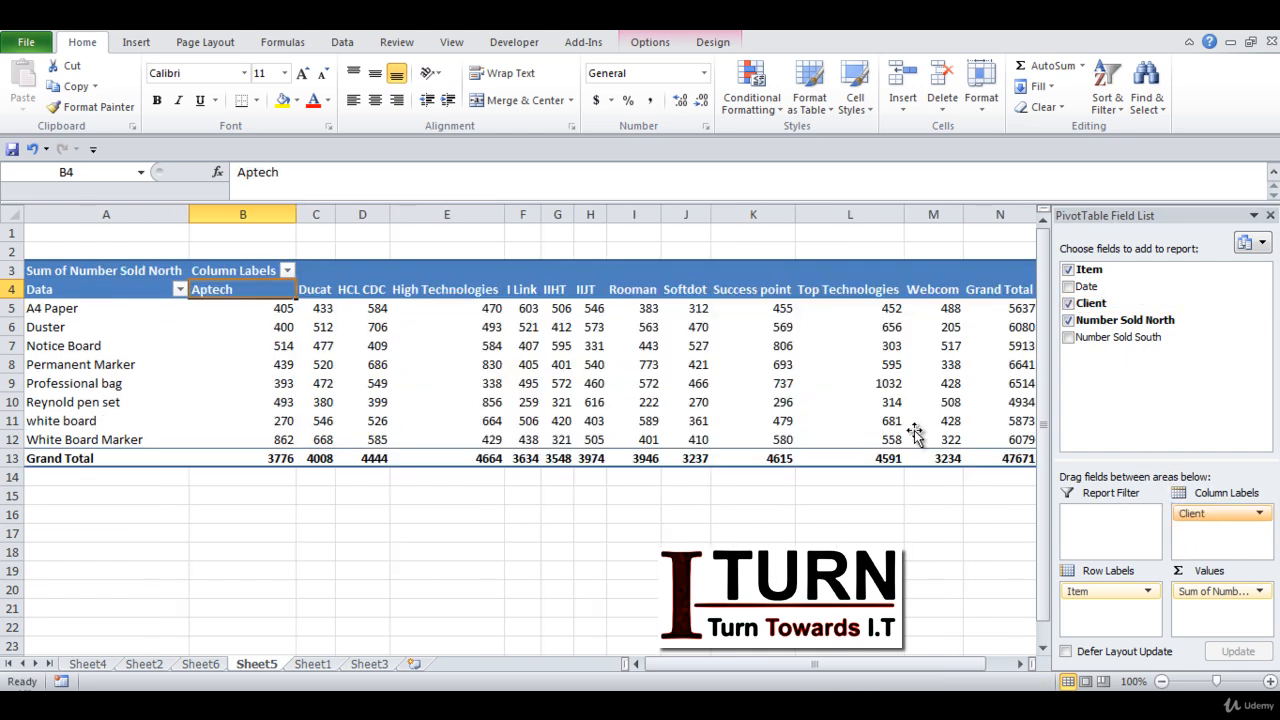
Step: Drill down into the A4 Paper value for Aptech to list its records on a new sheet, and widen the Date column
left_click(55, 310)
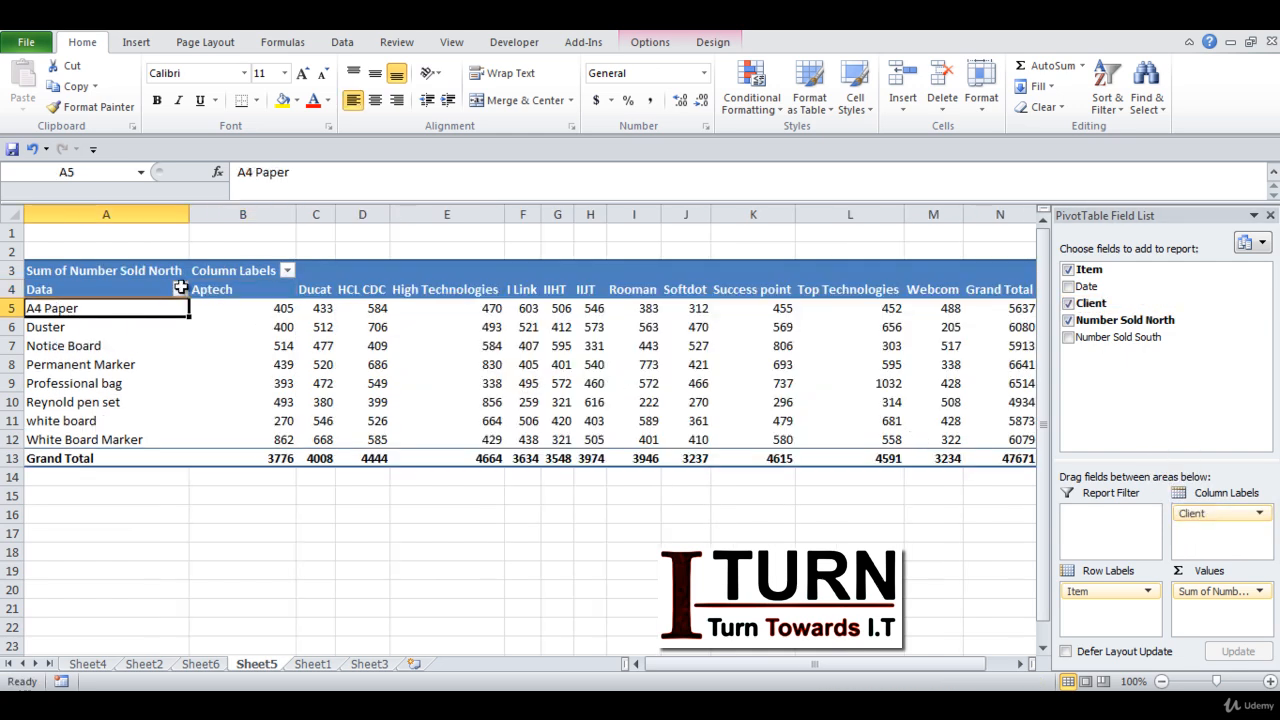
left_click(230, 292)
left_click(237, 308)
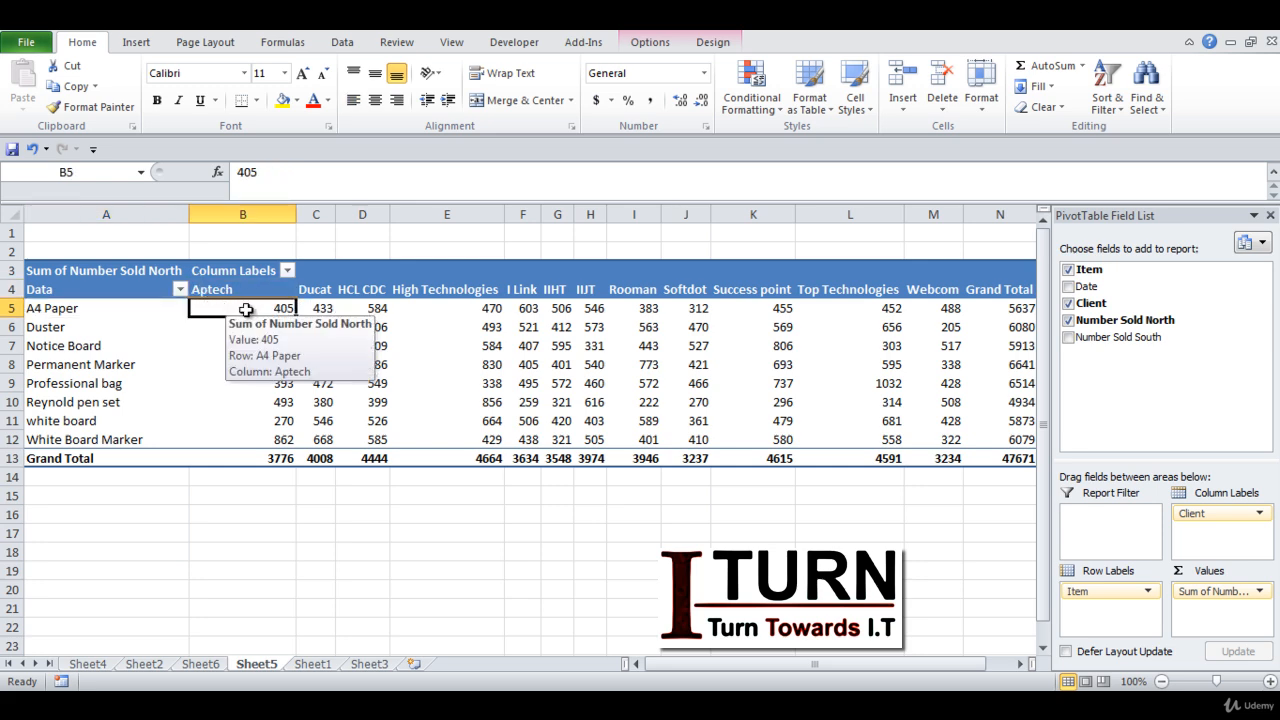
double_click(246, 309)
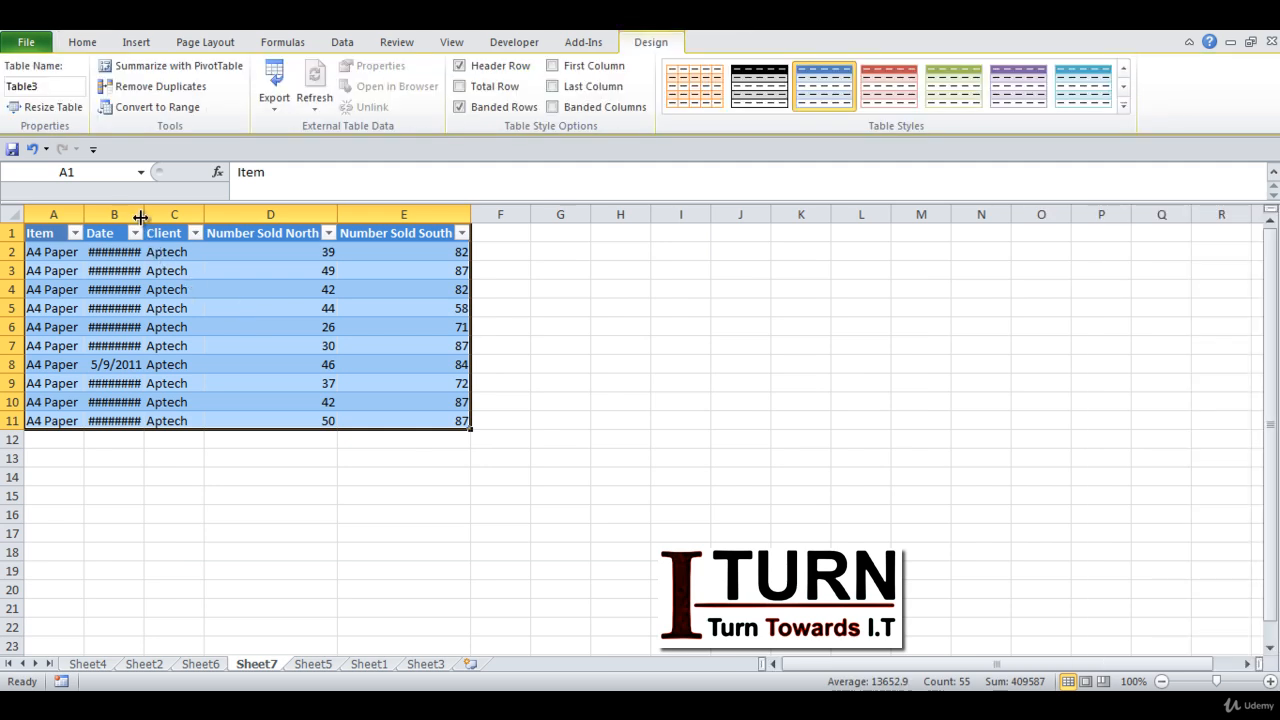
left_click_drag(142, 215, 210, 215)
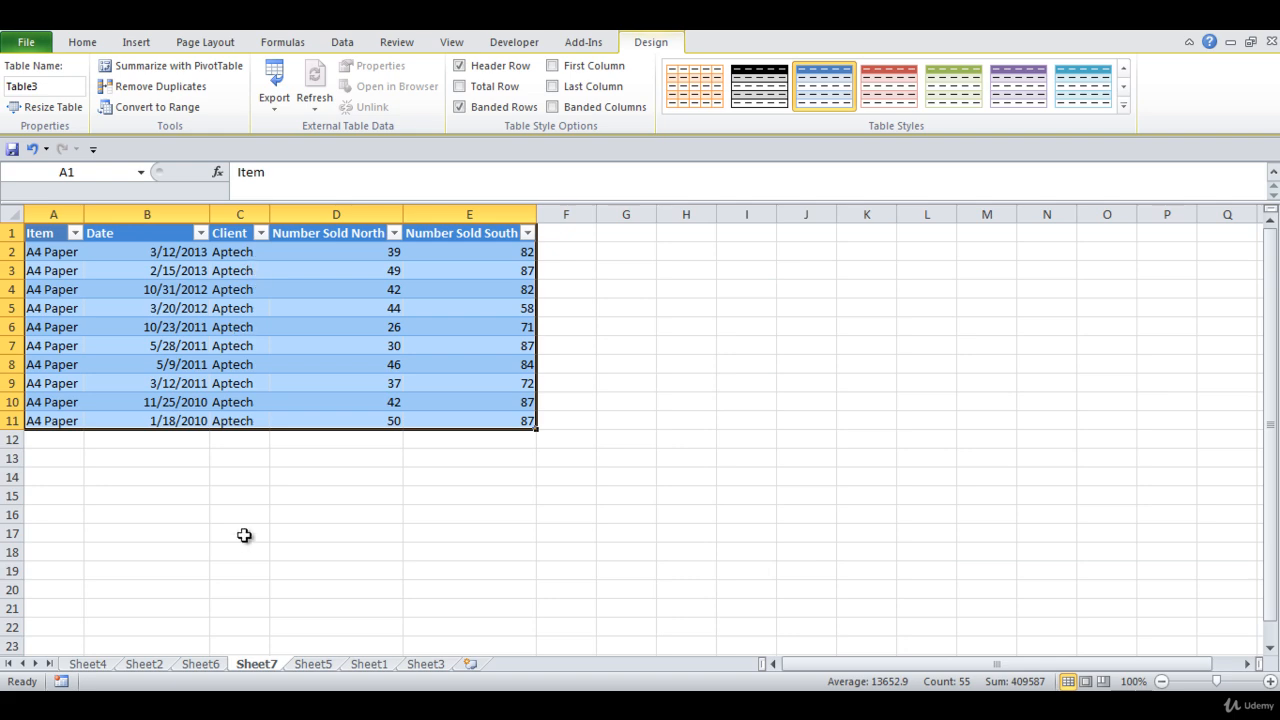
Step: Return to the PivotTable on Sheet5 and select the white board value for Rooman
left_click(313, 664)
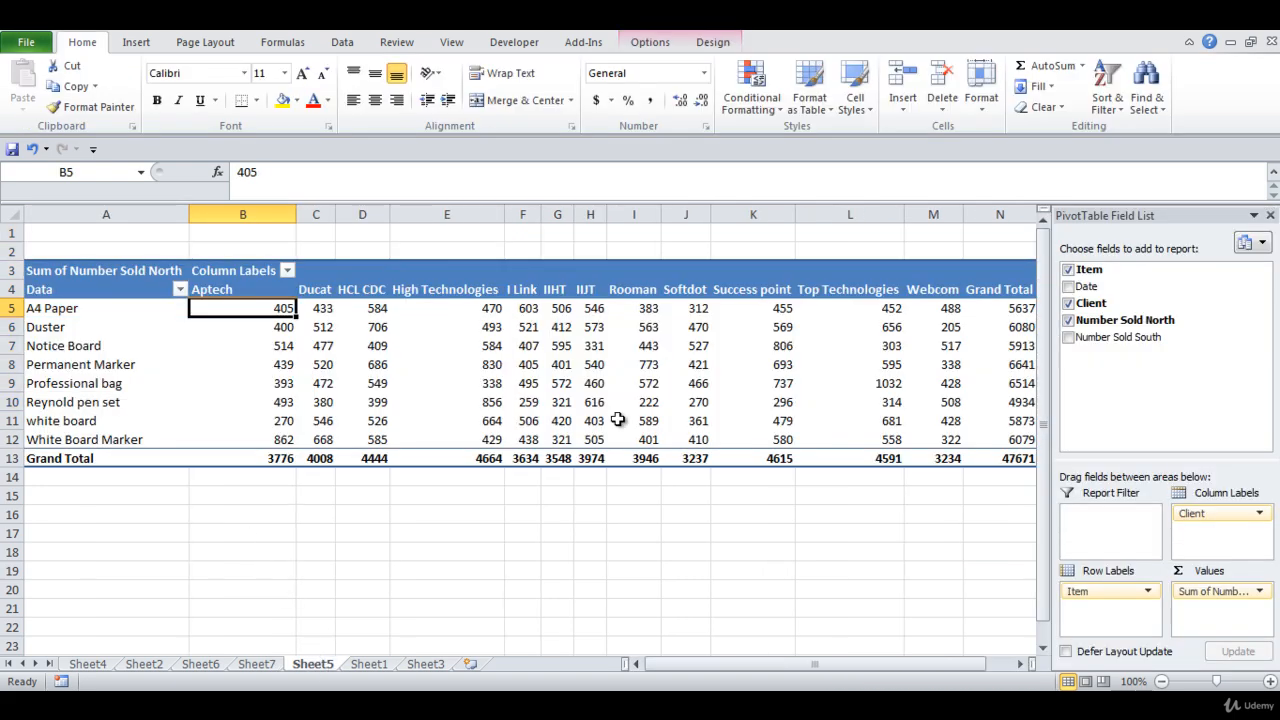
left_click(650, 421)
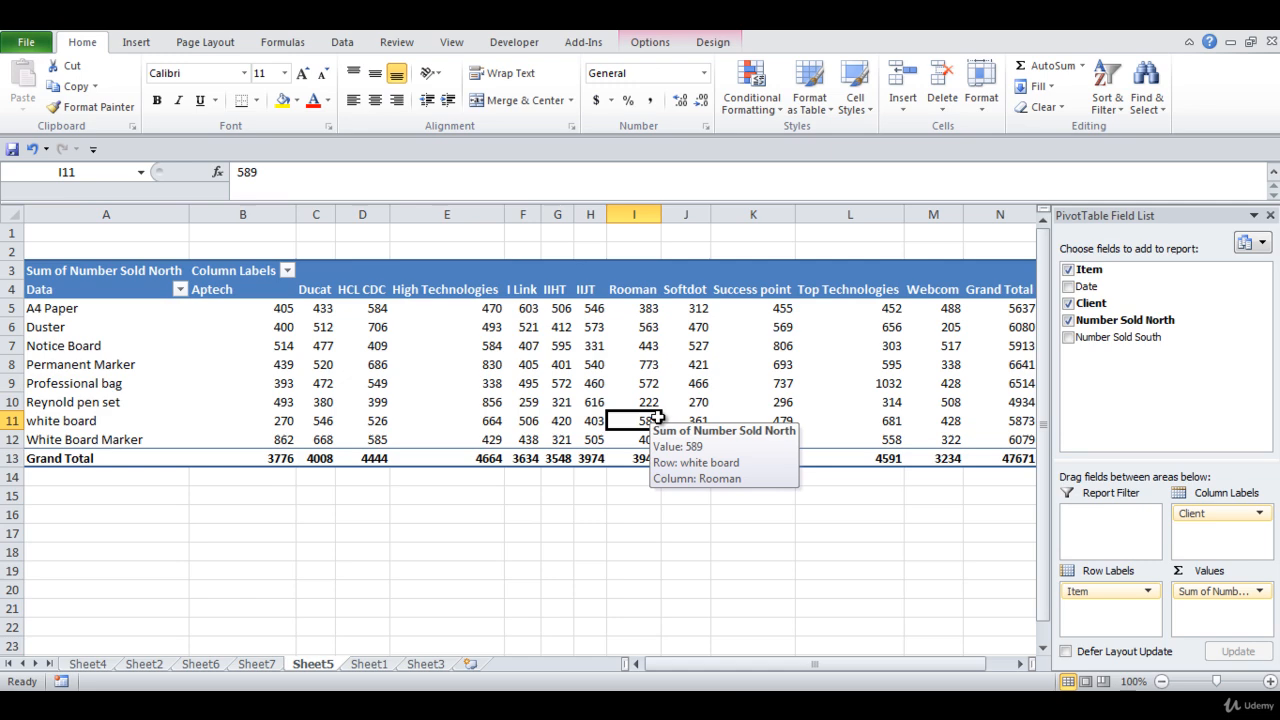